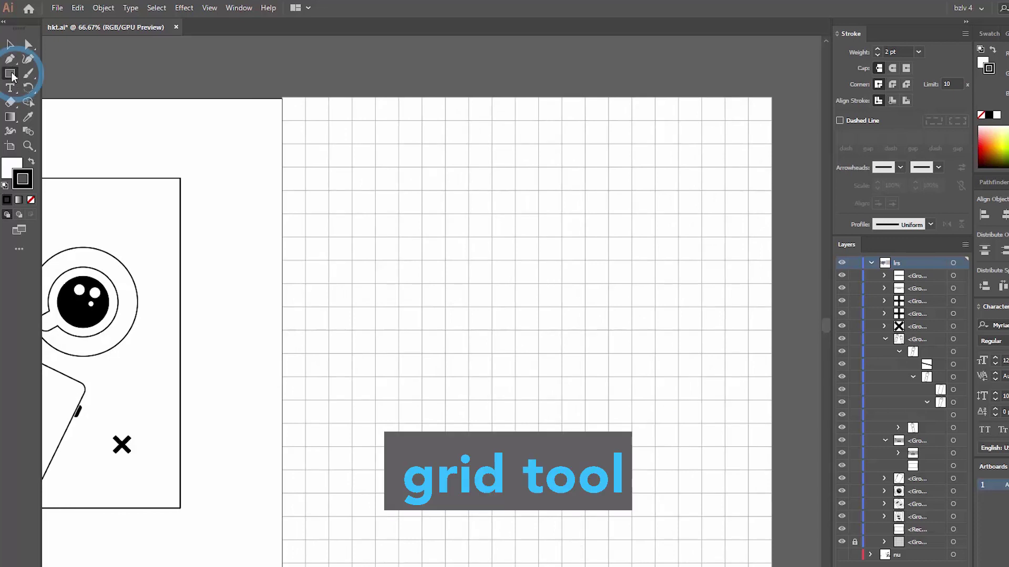
left_click(12, 70)
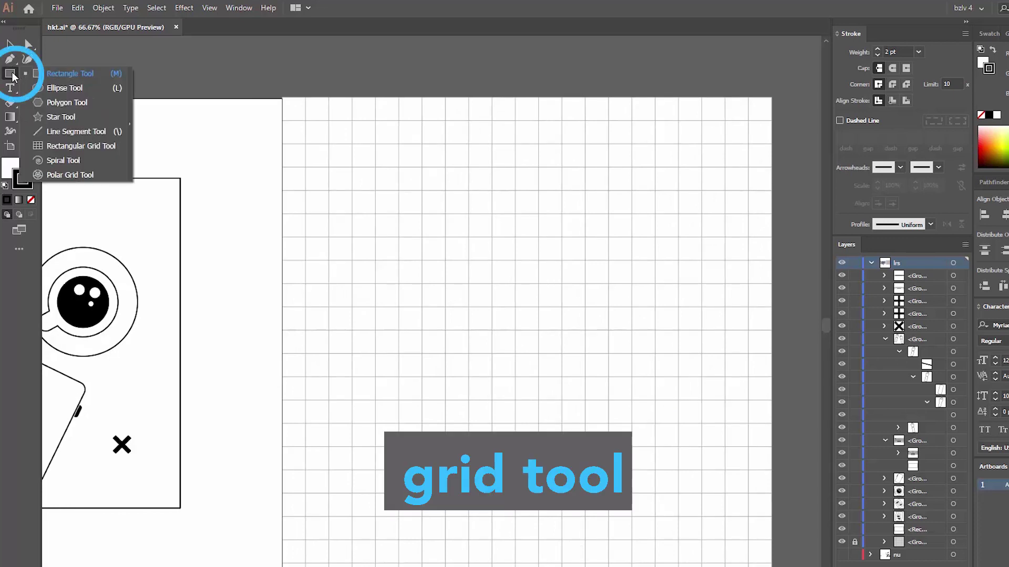
left_click(74, 151)
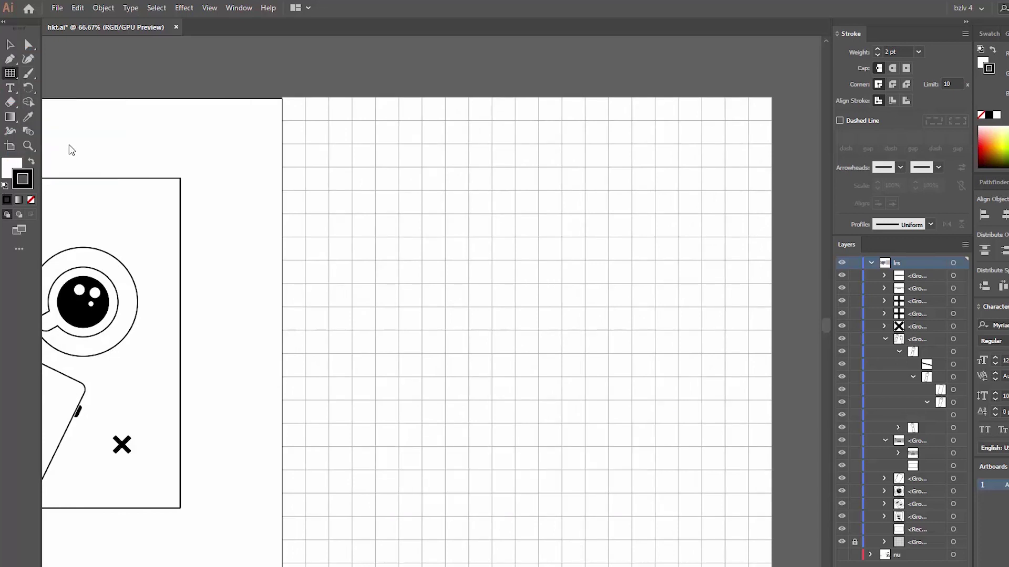
left_click(436, 55)
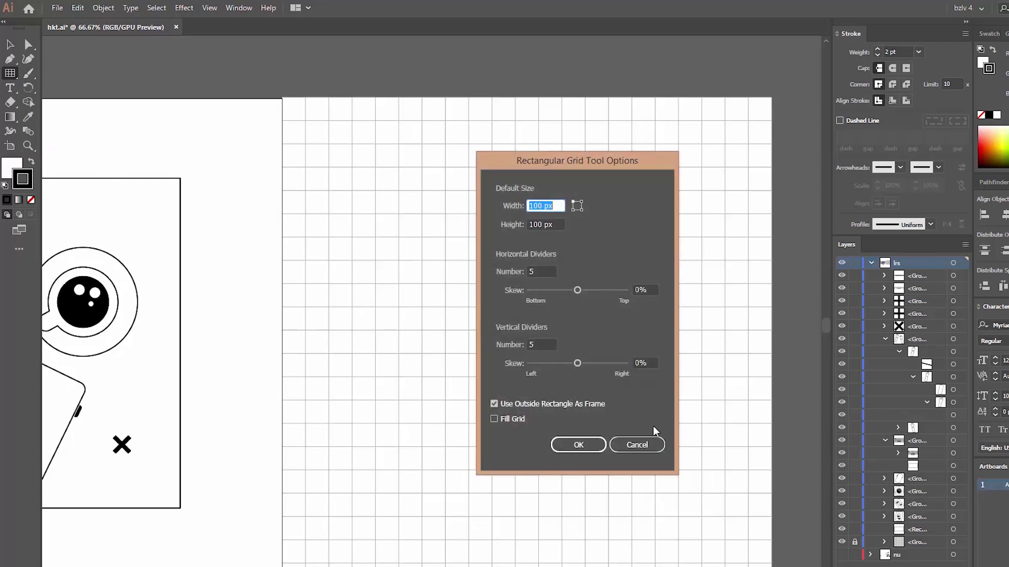
left_click(637, 445)
Set the view to actual size and toggle the Snap to Pixel option
key("ctrl+1")
key("v")
left_click(209, 8)
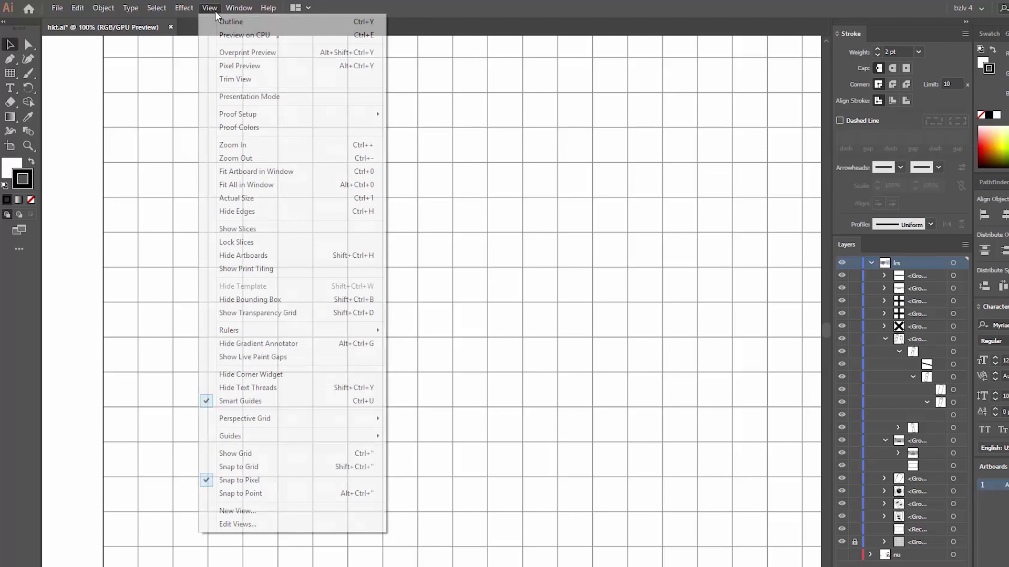
left_click(269, 481)
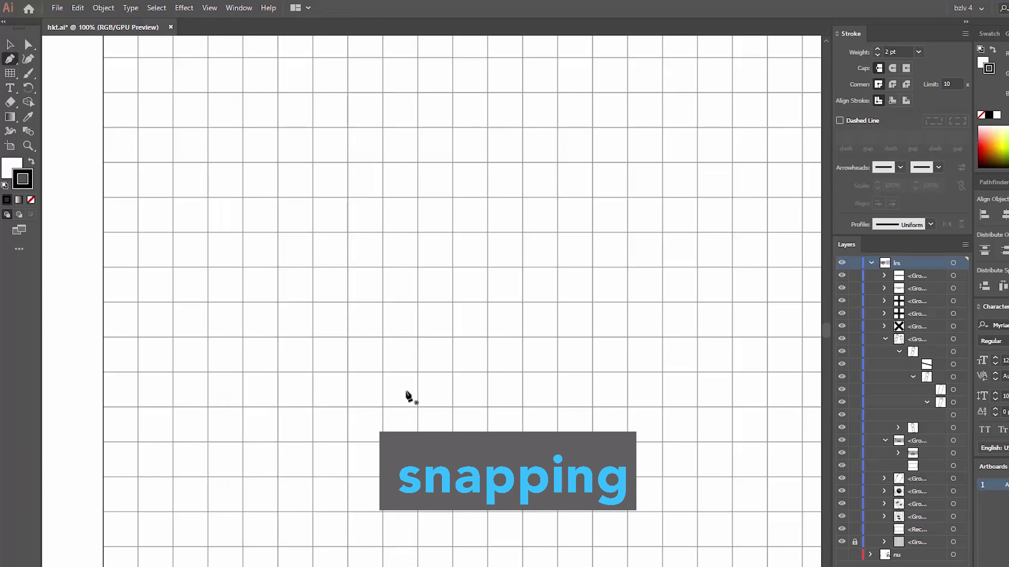
Draw the left wrist edge and the angled thumb outline with the Pen tool, placing the points on grid intersections
left_click(9, 58)
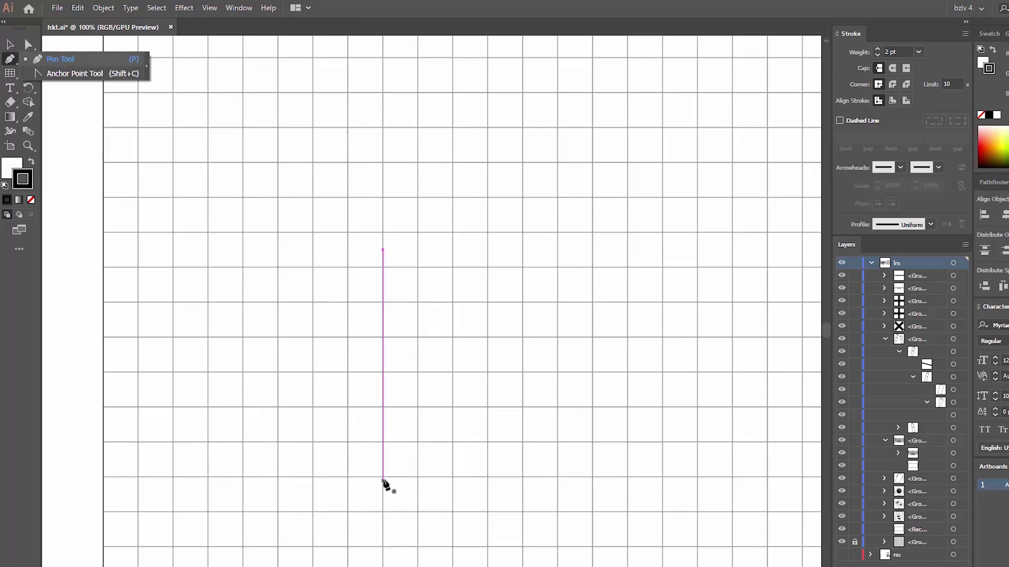
left_click(383, 477)
left_click(383, 407)
left_click(348, 373)
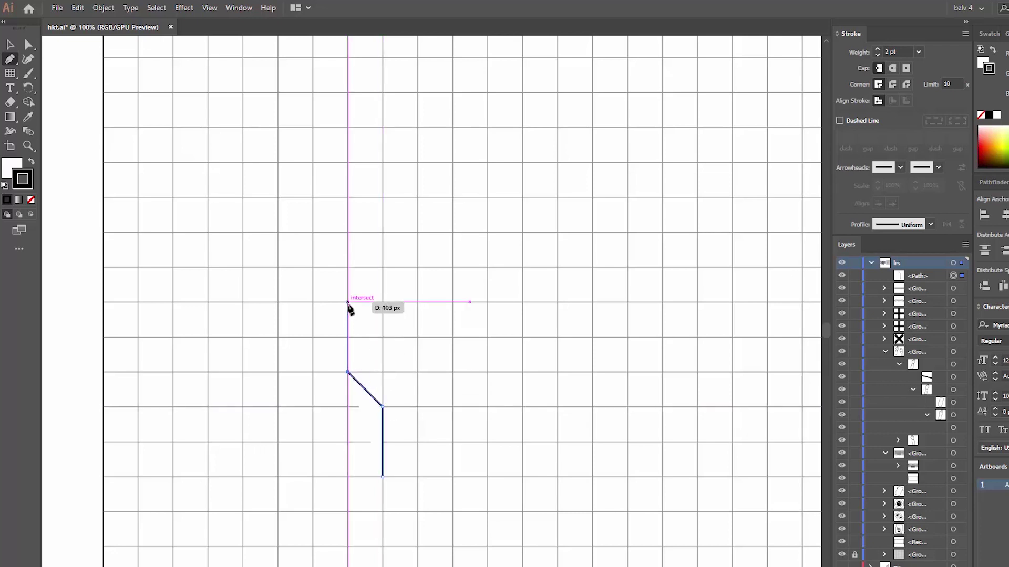
left_click(348, 302)
left_click(382, 268)
left_click(382, 336)
Continue the path as four stepped, square-tipped fingers, each one grid cell wide and rising one cell above the previous
left_click(383, 233)
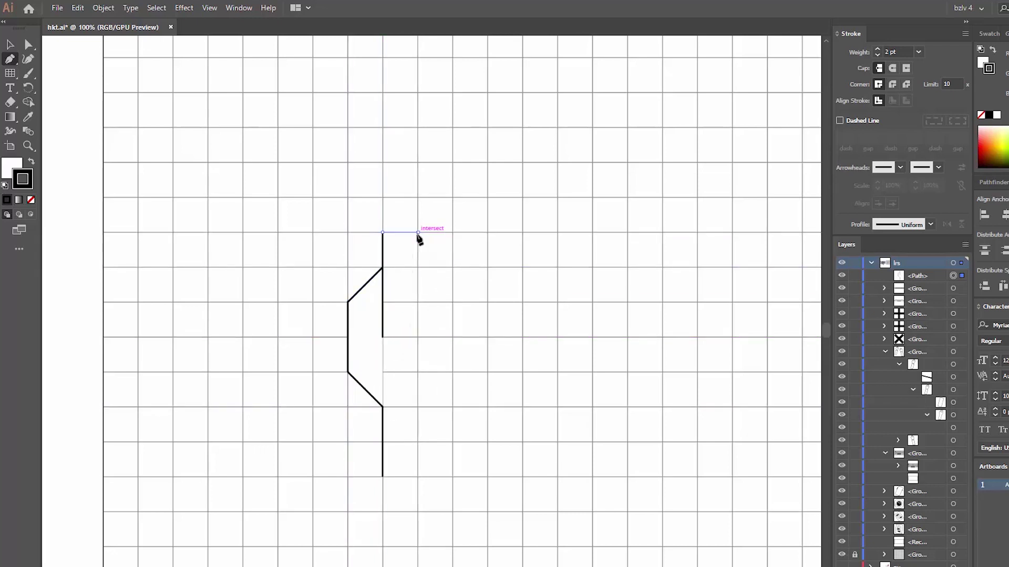
left_click(418, 232)
left_click(418, 302)
left_click(419, 197)
left_click(452, 197)
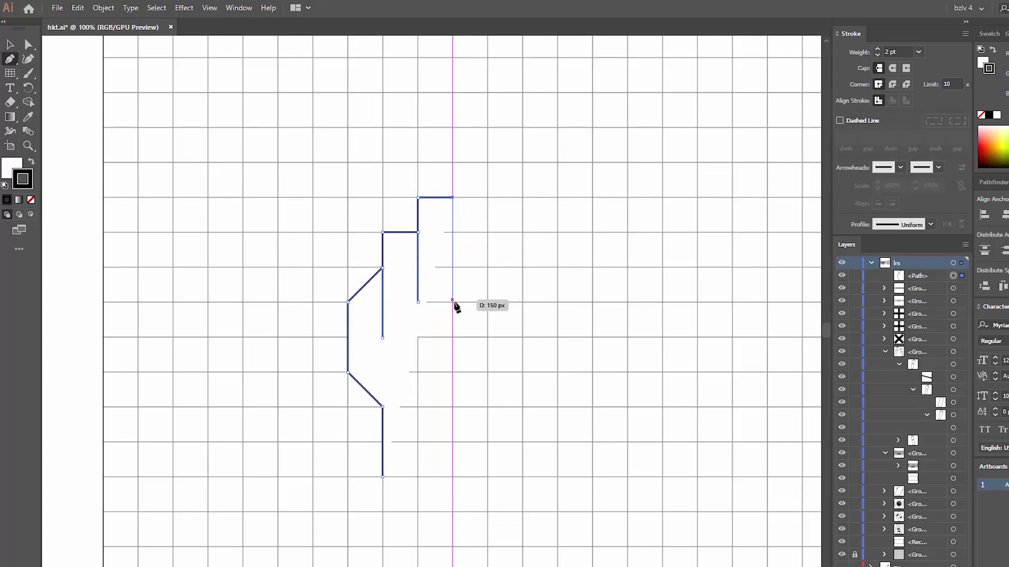
left_click(452, 302)
left_click(452, 162)
left_click(487, 161)
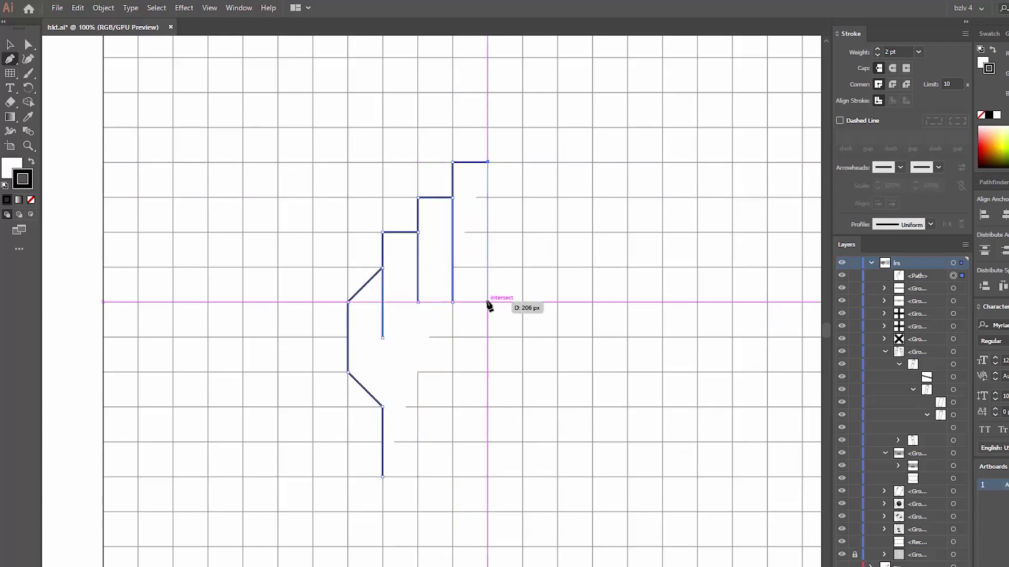
left_click(487, 302)
left_click(487, 127)
left_click(523, 127)
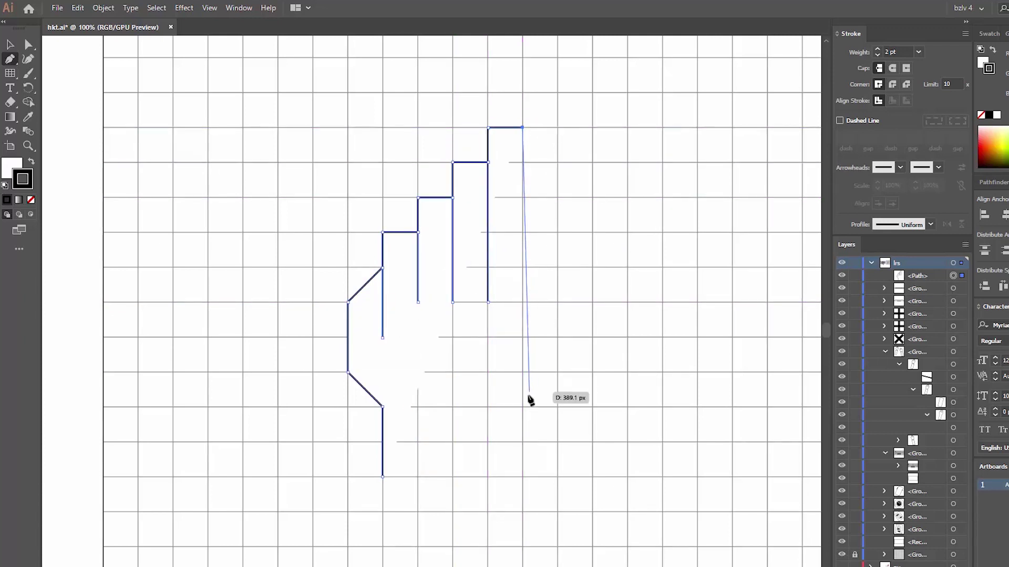
Draw the outer side of the palm, angle it in to the wrist and close the hand path
left_click(522, 371)
left_click(488, 406)
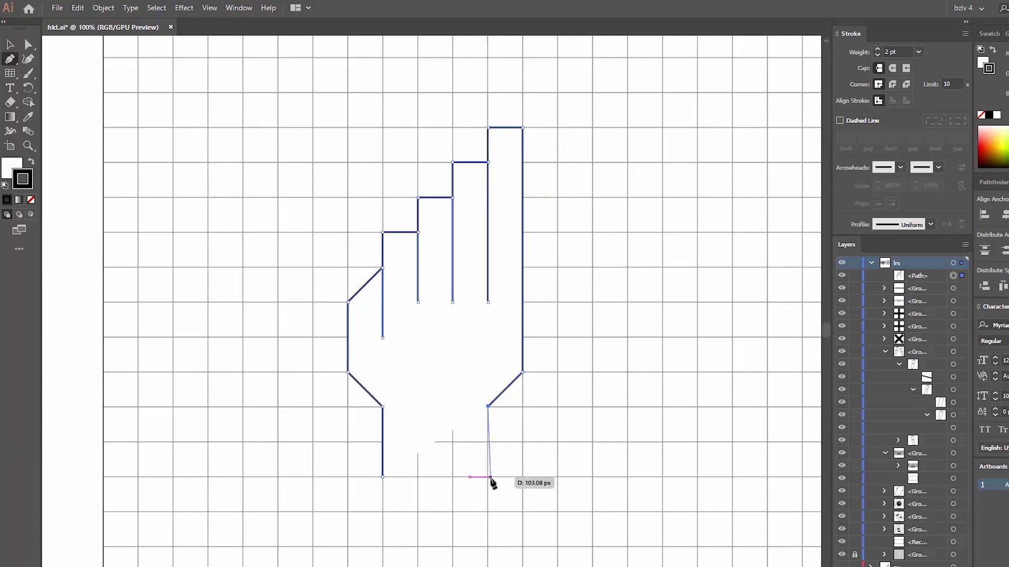
left_click(487, 476)
left_click(383, 477)
Lower the ring fingertip by two grid cells and the little fingertip by four, using Direct Selection
key("a")
left_click(304, 107)
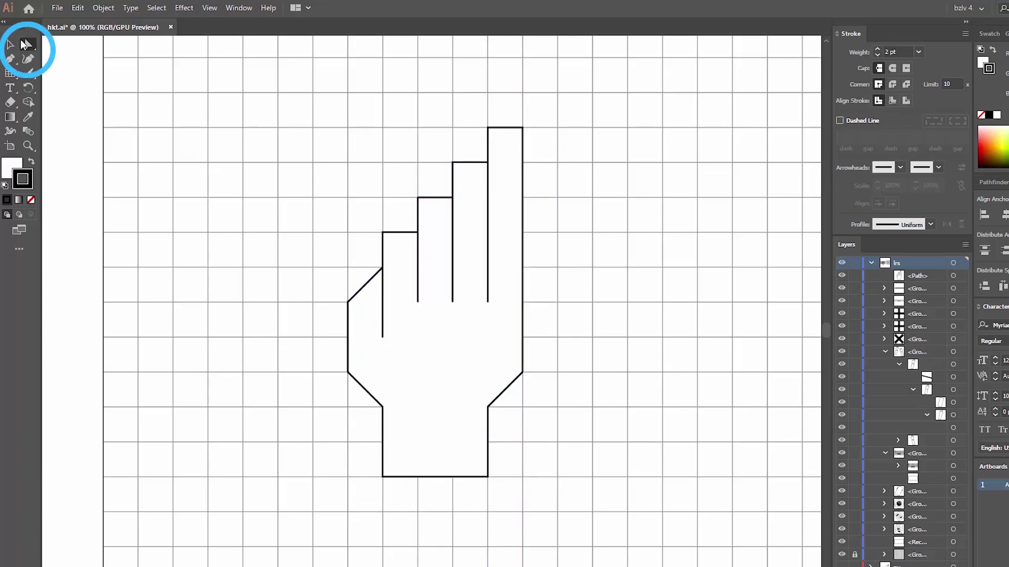
left_click_drag(439, 113, 541, 178)
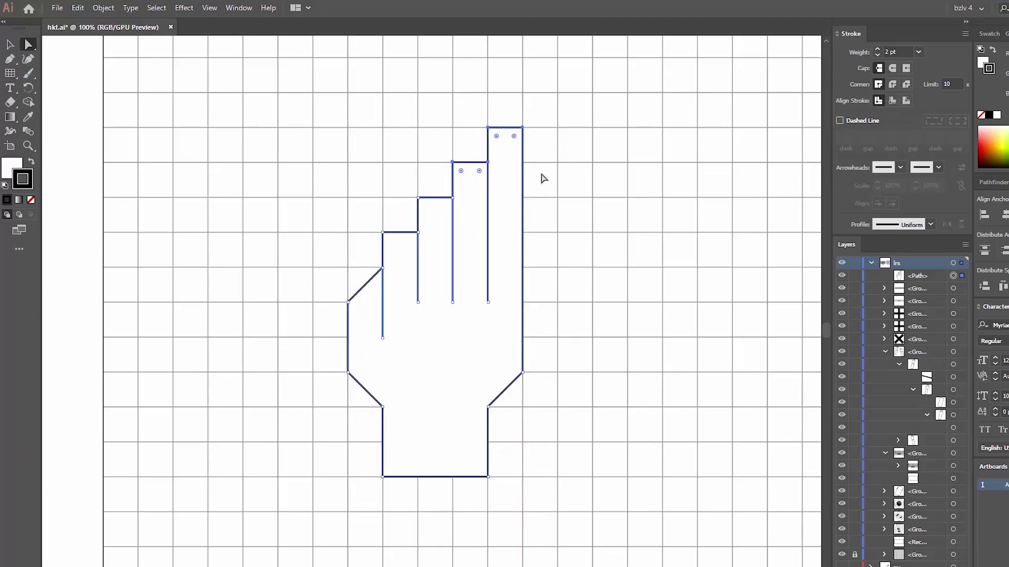
key("shift+Down")
key("shift+Down")
key("shift+Down")
key("shift+Down")
key("shift+Down")
key("shift+Down")
key("shift+Down")
key("shift+Down")
key("shift+Down")
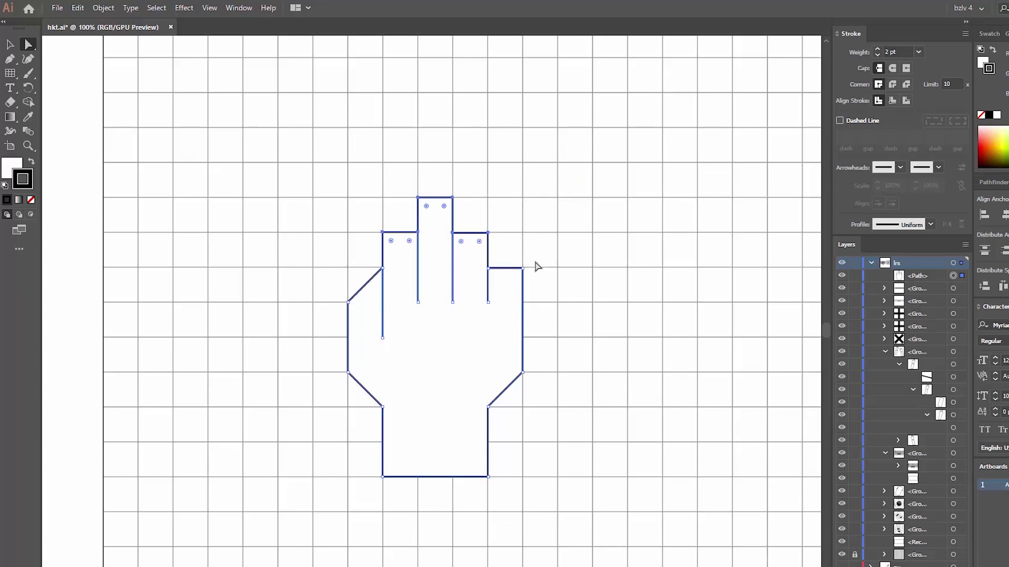
Round the top corners of all four fingers fully with the live corner controls
left_click(521, 269)
left_click_drag(513, 277, 468, 331)
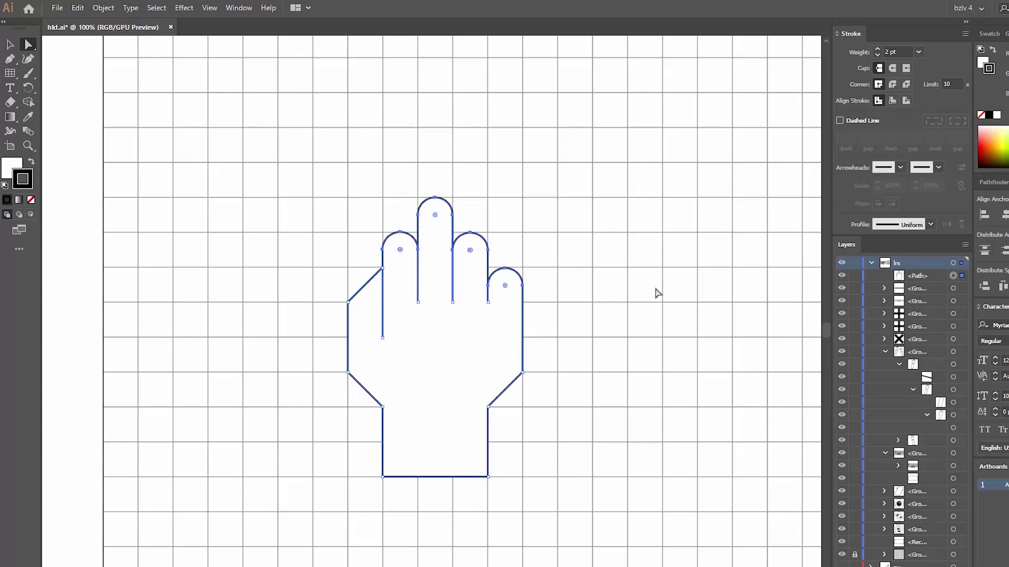
Round the lower palm corner below the little finger and the corners of the thumb into smooth curves
left_click(522, 372)
left_click_drag(511, 367, 320, 328)
left_click(382, 267)
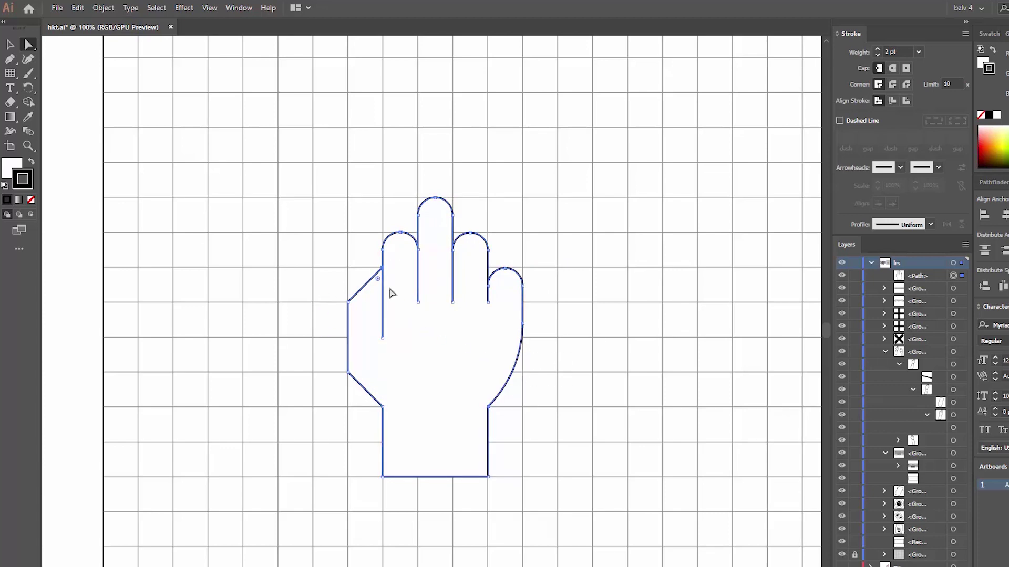
mouse_move(378, 279)
left_mouse_down()
mouse_move(374, 290)
mouse_move(425, 334)
left_mouse_up()
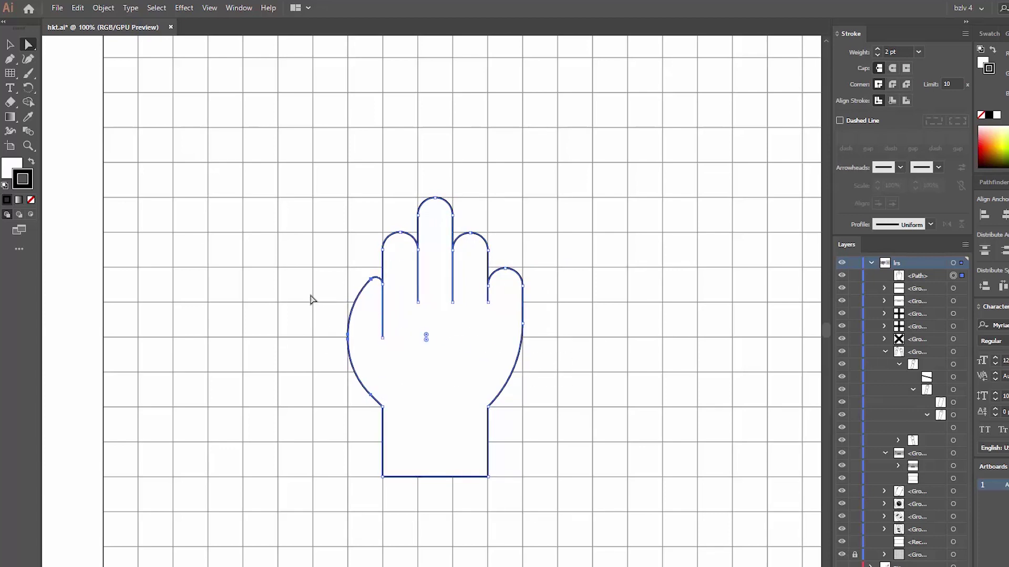
Draw a sleeve rectangle below the hand and a narrow band rectangle across the wrist just above it
left_click(311, 300)
mouse_move(614, 326)
left_mouse_down()
mouse_move(676, 335)
mouse_move(679, 423)
left_mouse_up()
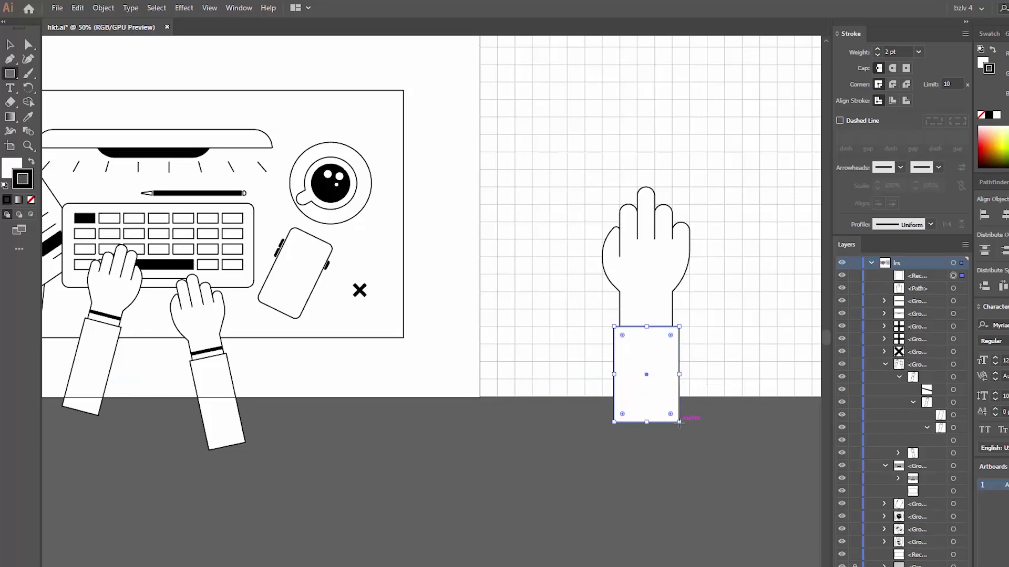
left_click_drag(620, 314, 673, 323)
key("v")
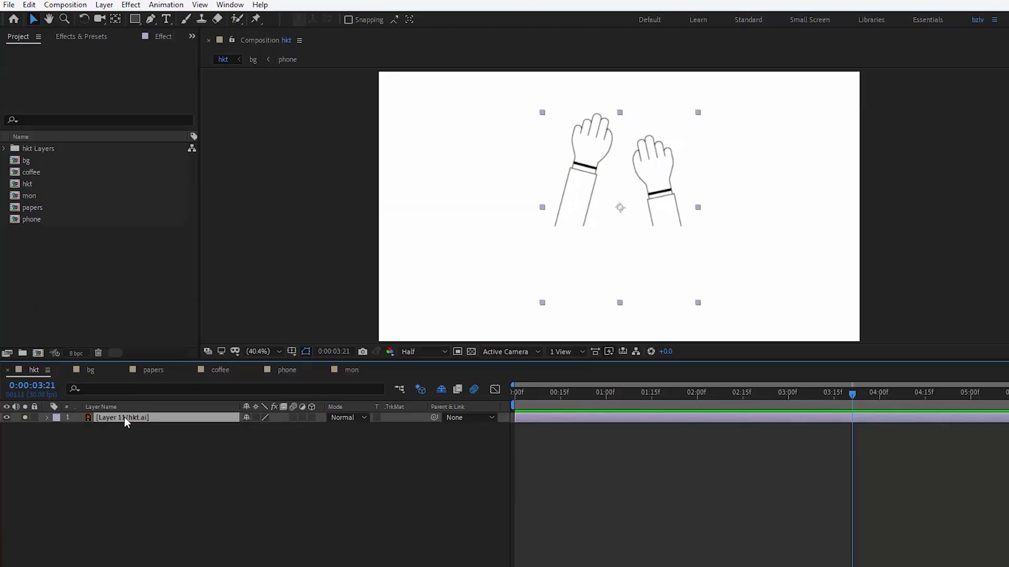
In After Effects, create shapes from the Layer 11/hkt.ai vector layer and delete the original layer
right_click(124, 417)
mouse_move(199, 331)
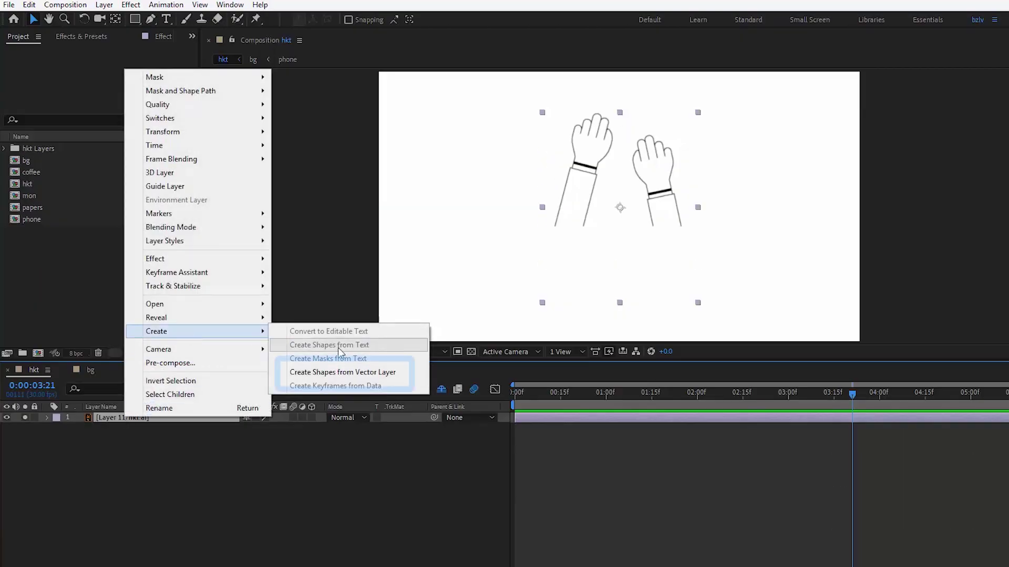
left_click(380, 374)
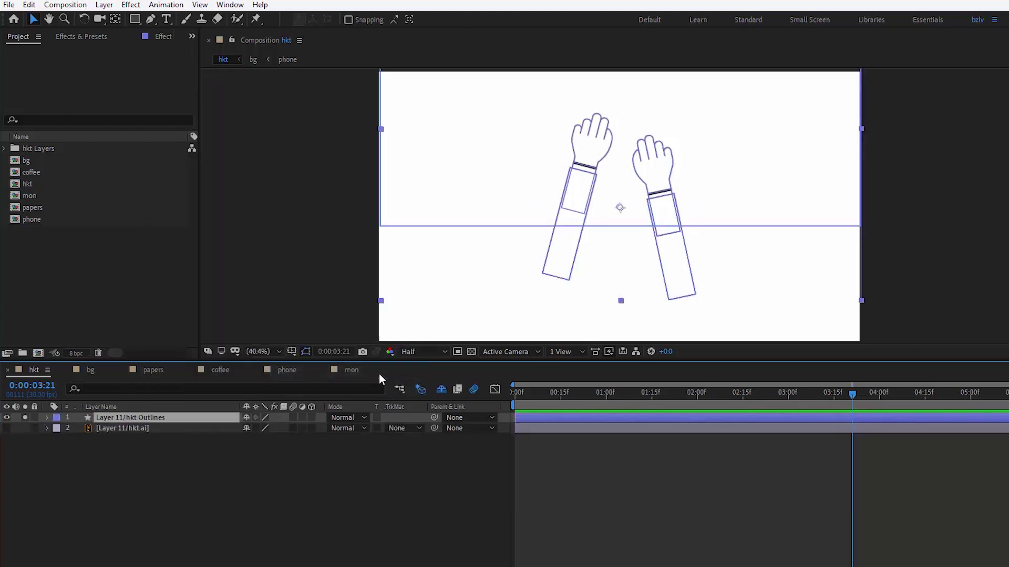
left_click(125, 429)
key("Delete")
Expand the outlines layer's contents and group Group 1 through Group 4, the parts of the left arm
left_click(46, 418)
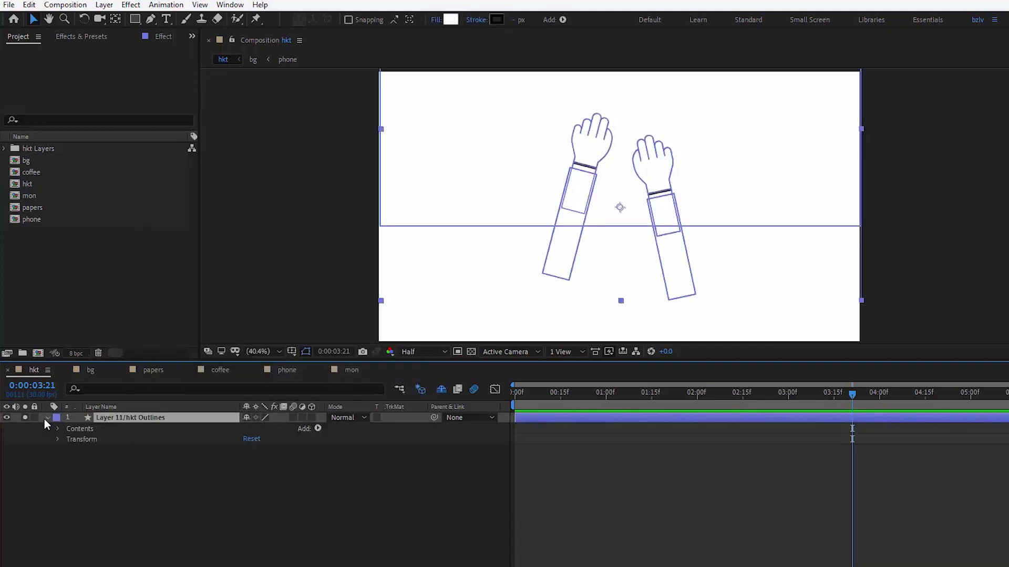
left_click(59, 429)
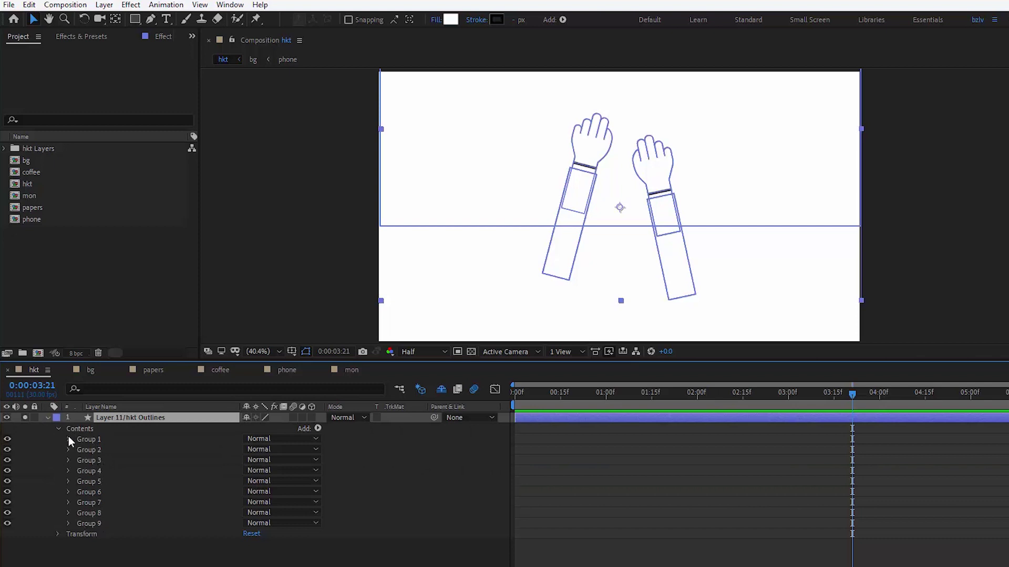
left_click(8, 461)
left_click(87, 469)
left_click(86, 481)
left_click(8, 482)
left_click(9, 482)
left_click(93, 471)
left_click(90, 460, "ctrl")
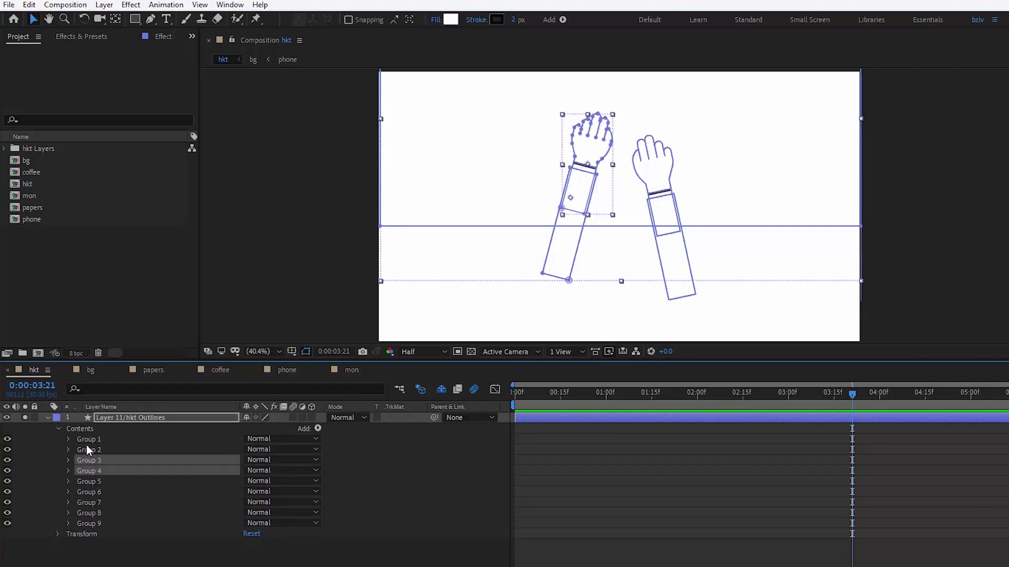
left_click(86, 440, "ctrl")
left_click(89, 450, "ctrl")
key("ctrl+g")
Group the remaining Group 5 through Group 9 into a second group for the right arm
left_click(91, 449)
left_click(95, 461, "ctrl")
left_click(100, 471, "ctrl")
left_click(101, 482, "ctrl")
left_click(89, 491, "shift")
key("ctrl+g")
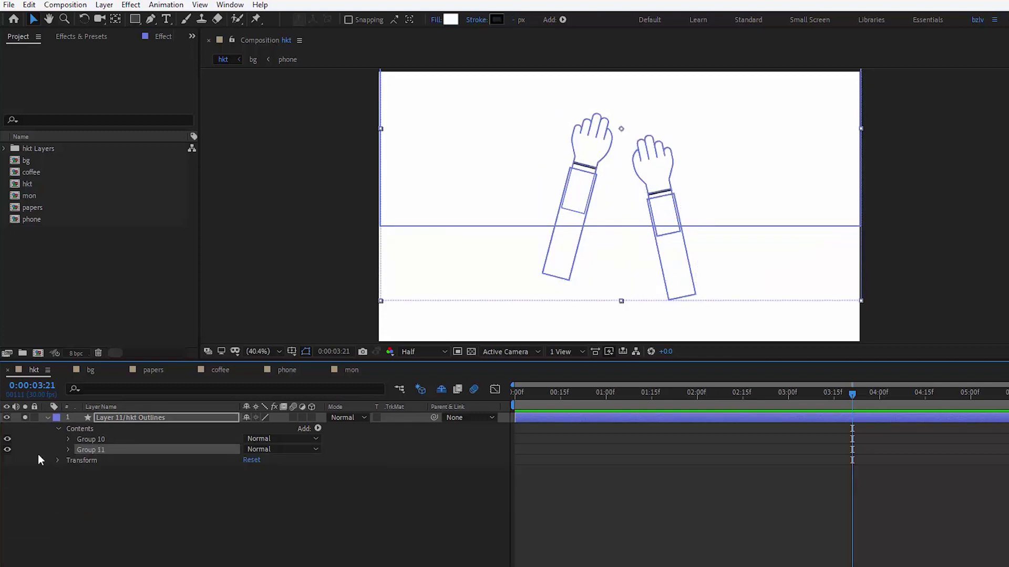
Duplicate the regrouped Layer 11/hkt Outlines layer
right_click(123, 418)
left_click(134, 485)
key("ctrl+d")
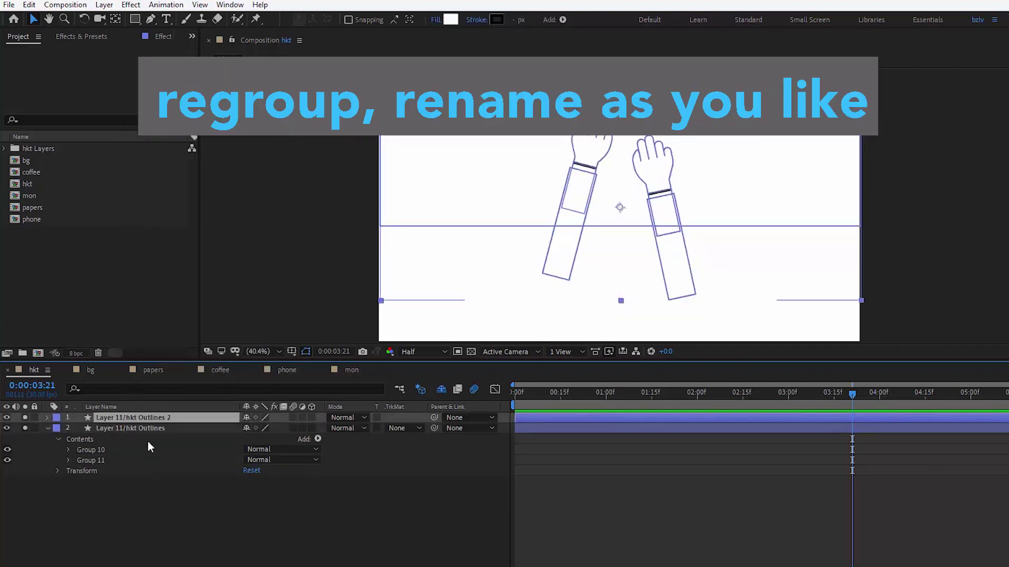
Delete Group 10 from the duplicated outlines layer and select Group 11 in the original layer
key("ctrl+shift+a")
left_click(48, 417)
left_click(59, 429)
left_click(100, 440)
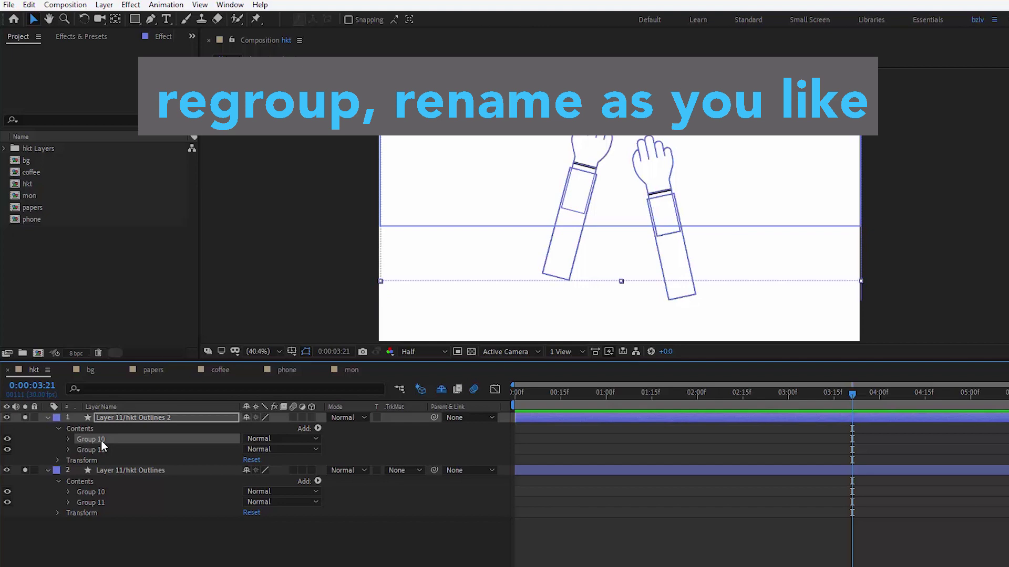
key("Delete")
left_click(98, 492)
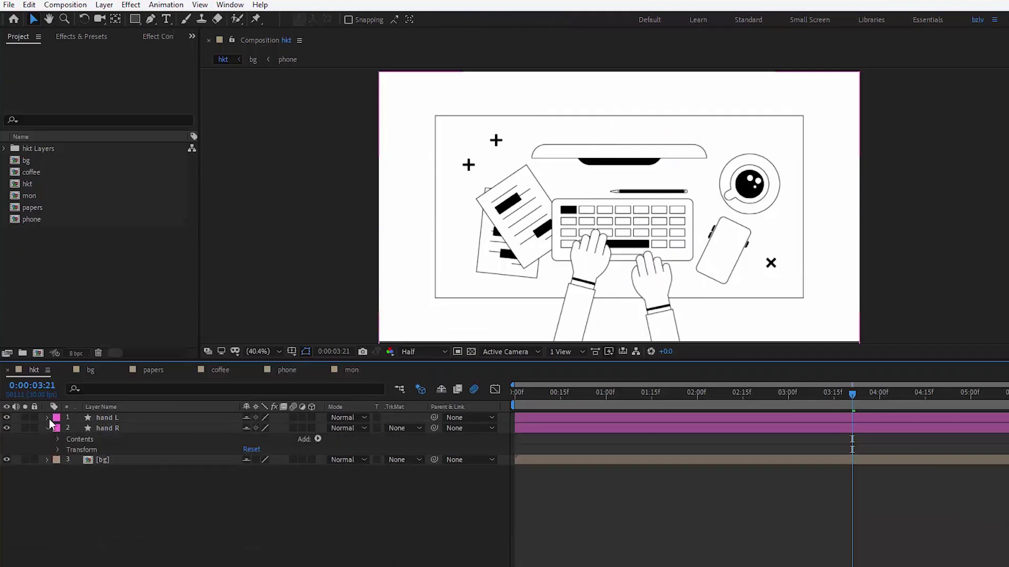
Expand the contents of hand L and hand R, and briefly hide the bg layer to view the hands alone
left_click(58, 429)
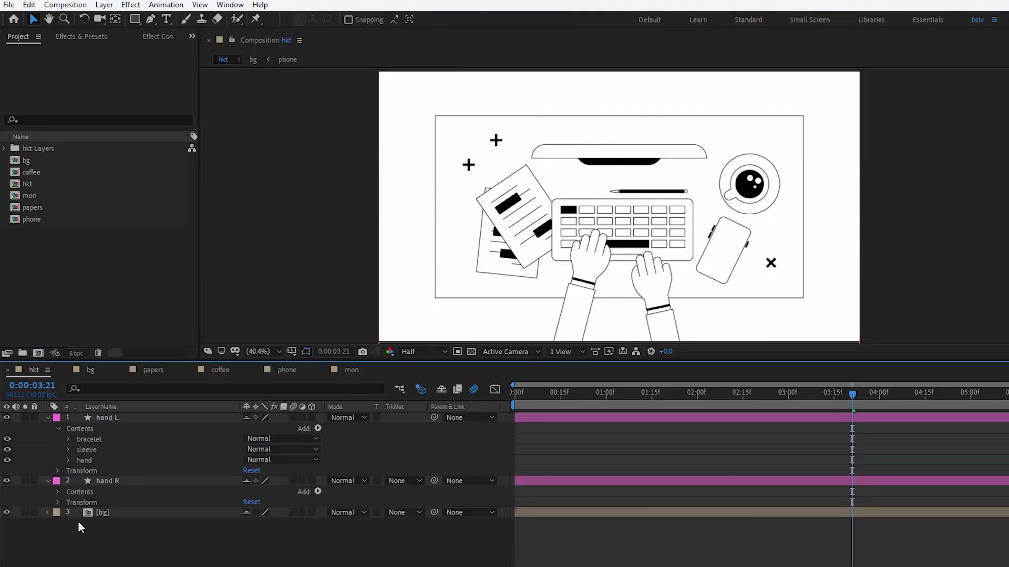
left_click(57, 492)
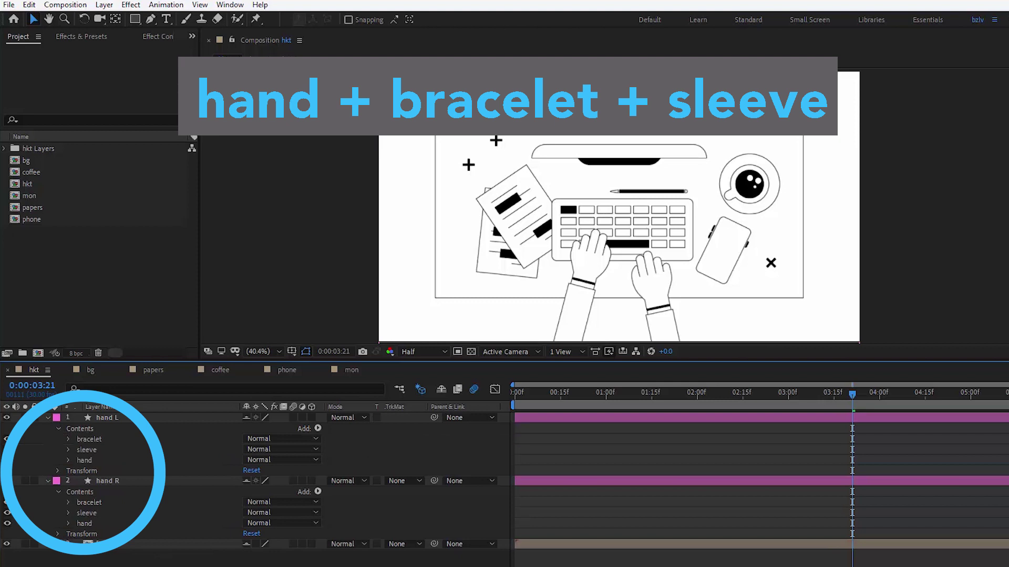
left_click(4, 545)
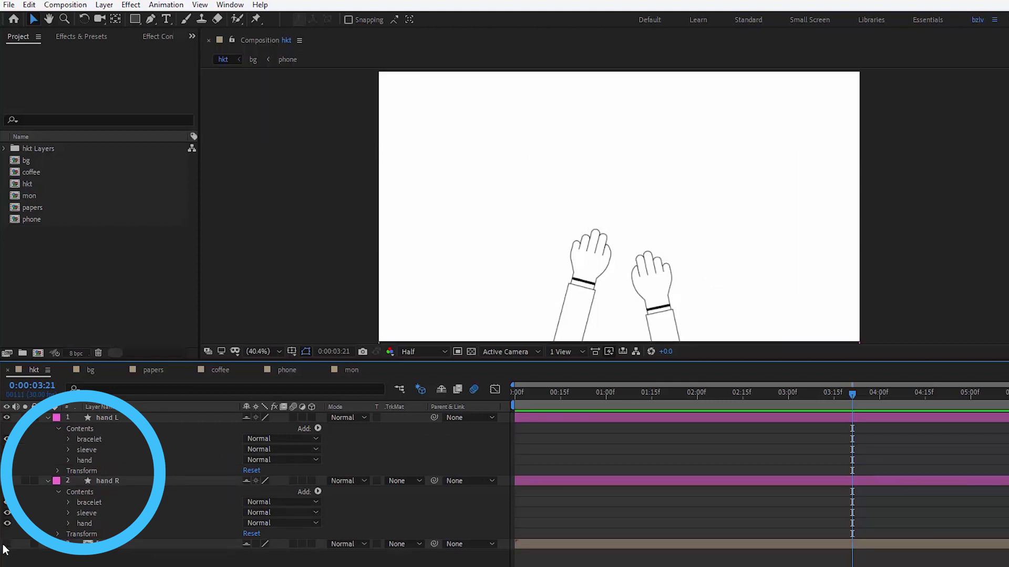
left_click(7, 545)
Play a preview of the hkt composition and stop it
key("space")
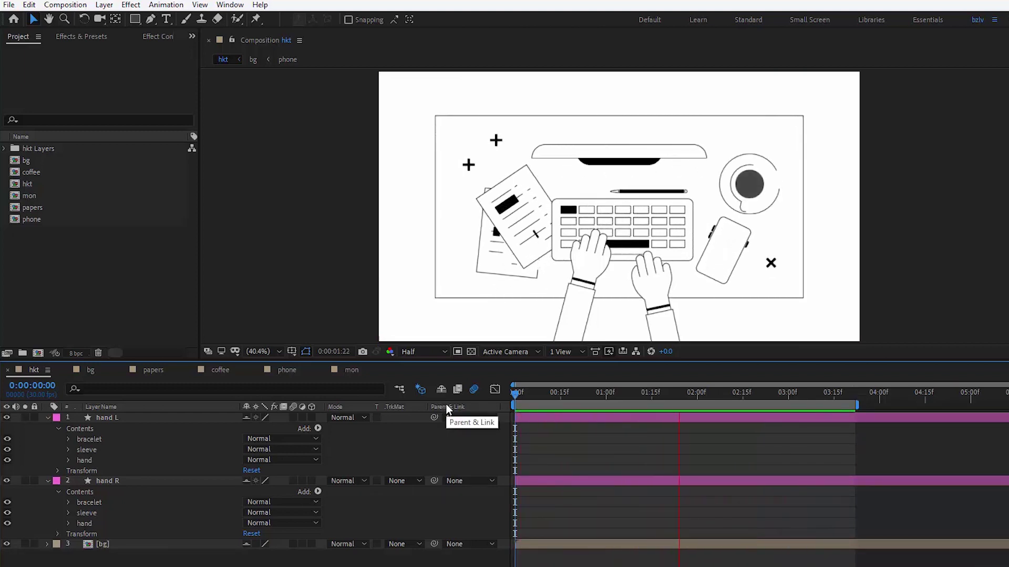
key("space")
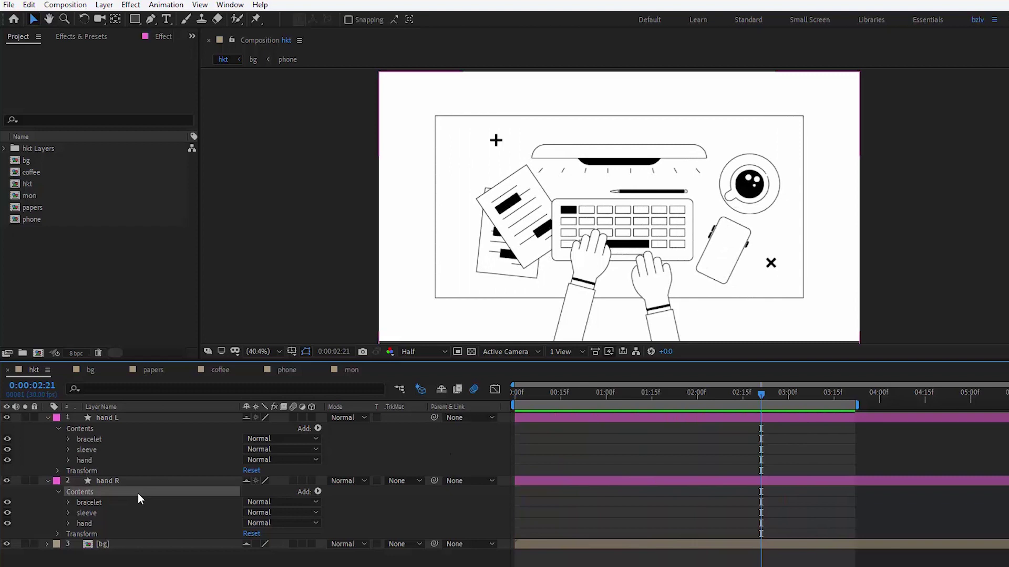
Keyframe the Position of hand L and hand R at 0:00:01:16, and lower both out of frame to Y 1476.7 at 0:00:00:00
left_click(119, 481)
left_click(115, 418, "shift")
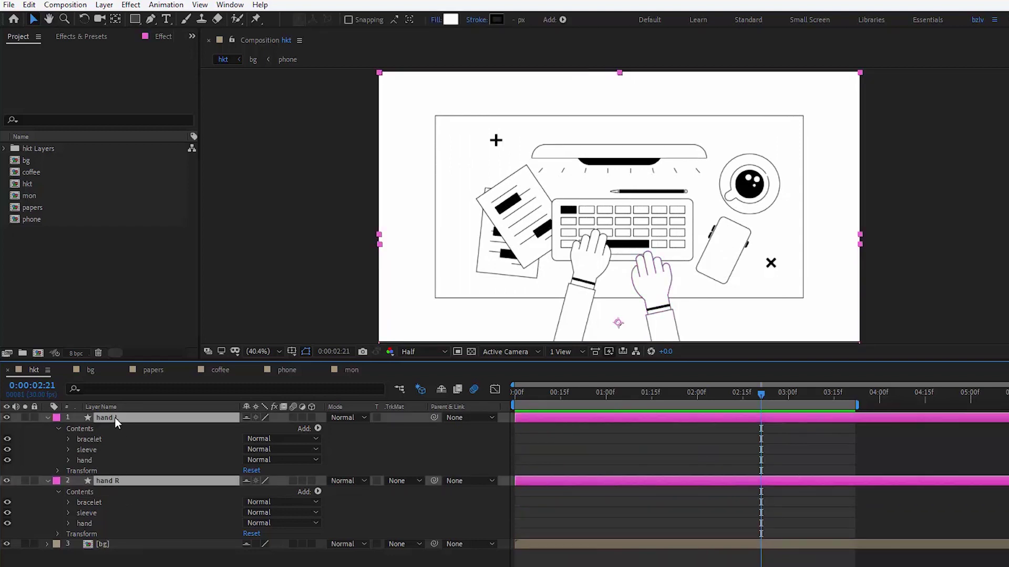
left_click(654, 394)
key("alt+shift+p")
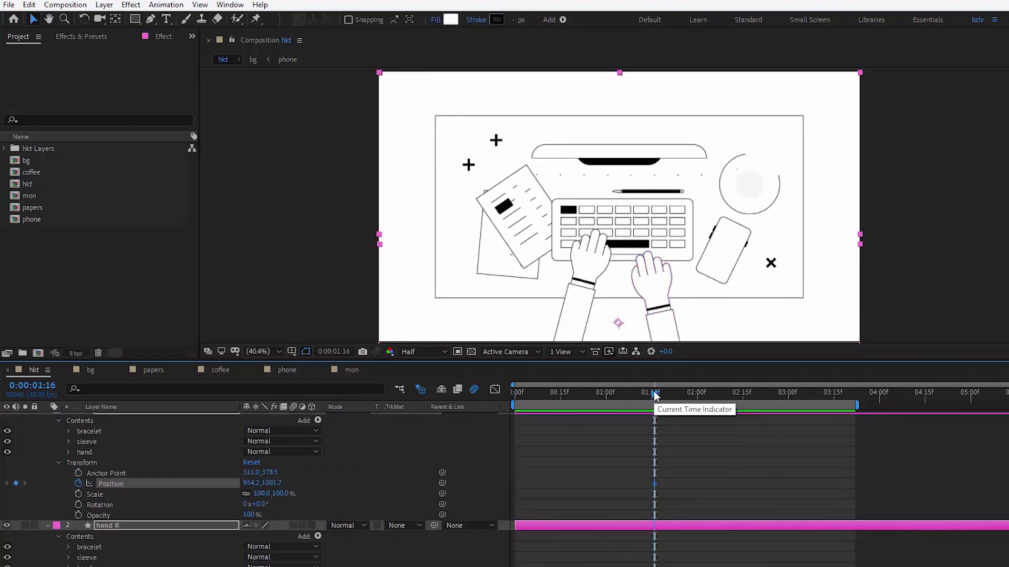
left_click_drag(622, 398, 388, 439)
left_click_drag(273, 483, 650, 486)
Apply Easy Ease to the Position keyframes of both hands, preview the motion and check its speed graph
right_click(653, 483)
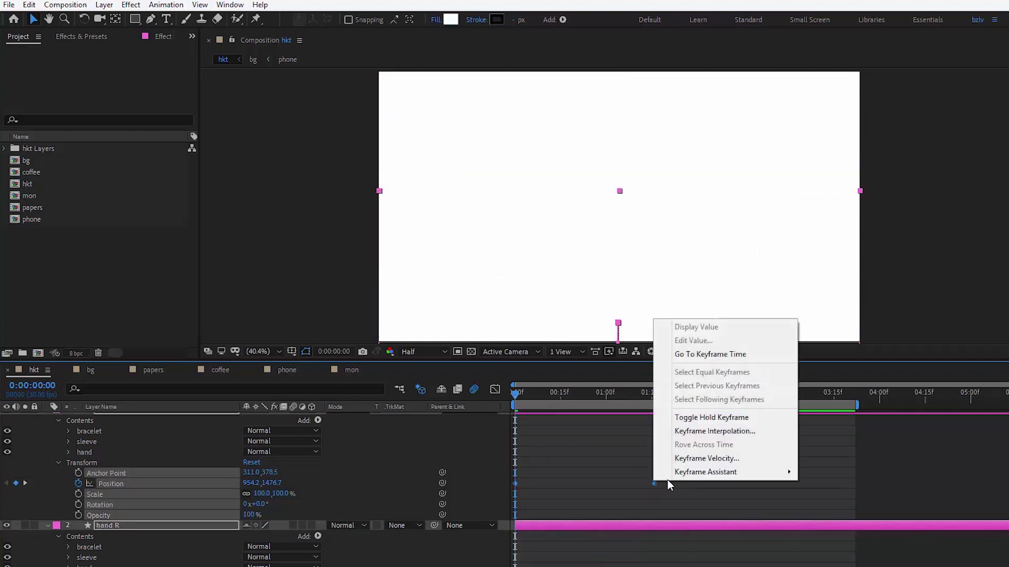
mouse_move(677, 476)
left_click(831, 513)
key("space")
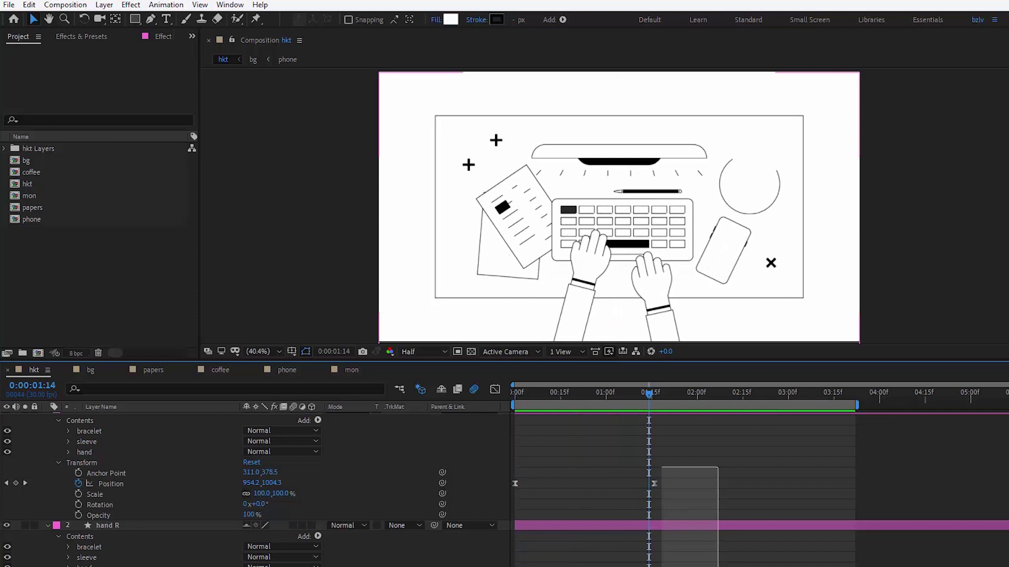
left_click(495, 389)
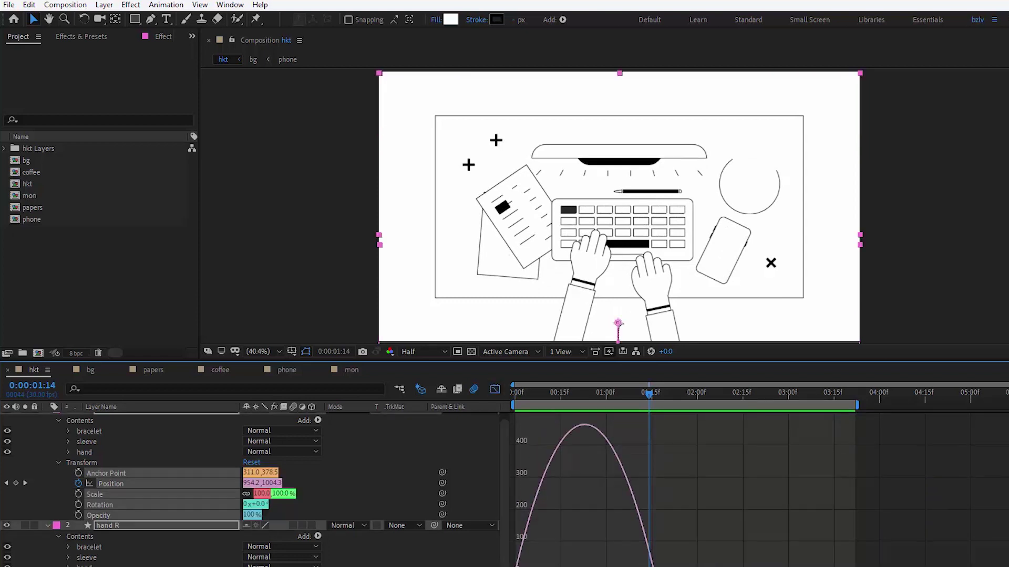
left_click(494, 389)
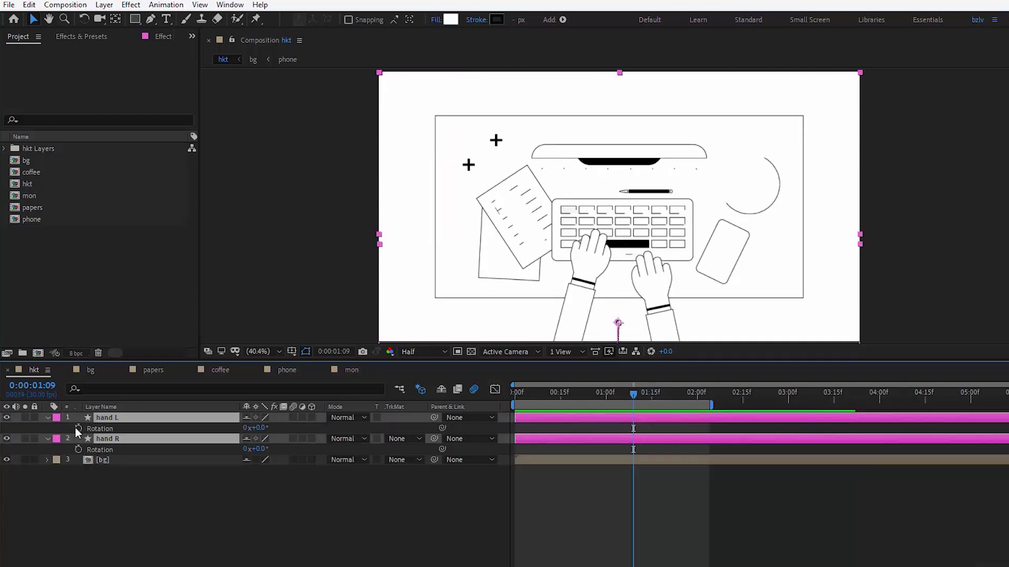
Keyframe both hands' Rotation at 0:00:01:09, with starting angles of -13° for hand L and 15° for hand R at 0:00:00:00
key("alt+shift+r")
left_click(556, 418)
left_click(563, 393)
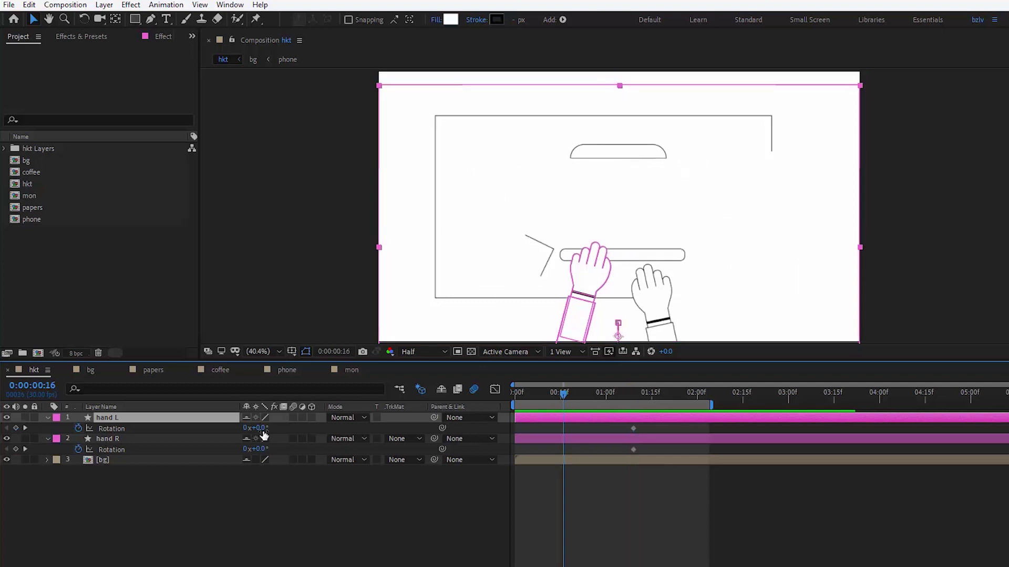
left_click_drag(262, 428, 271, 451)
left_click_drag(604, 424, 553, 455)
left_click_drag(563, 429, 514, 437)
Apply Easy Ease to the Rotation keyframes of both hands and shift their ending Rotation keyframes to 0:00:01:00
left_click_drag(654, 426, 508, 462)
right_click(515, 430)
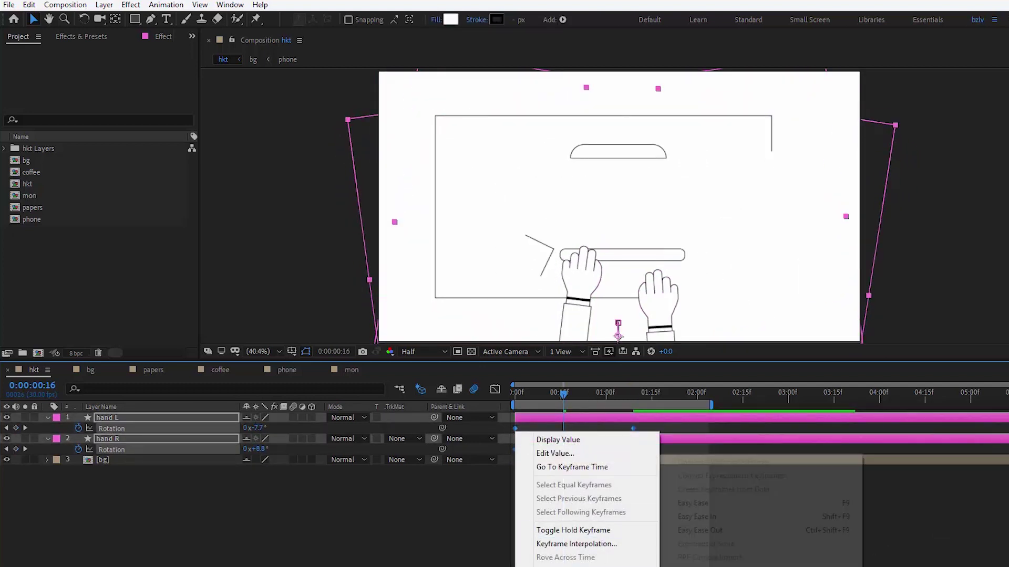
left_click(717, 498)
key("u")
left_click_drag(660, 435, 621, 482)
left_click_drag(633, 439, 605, 446)
Lengthen the incoming ease of the ending Rotation keyframes in the speed graph, and preview the result
left_click(494, 389)
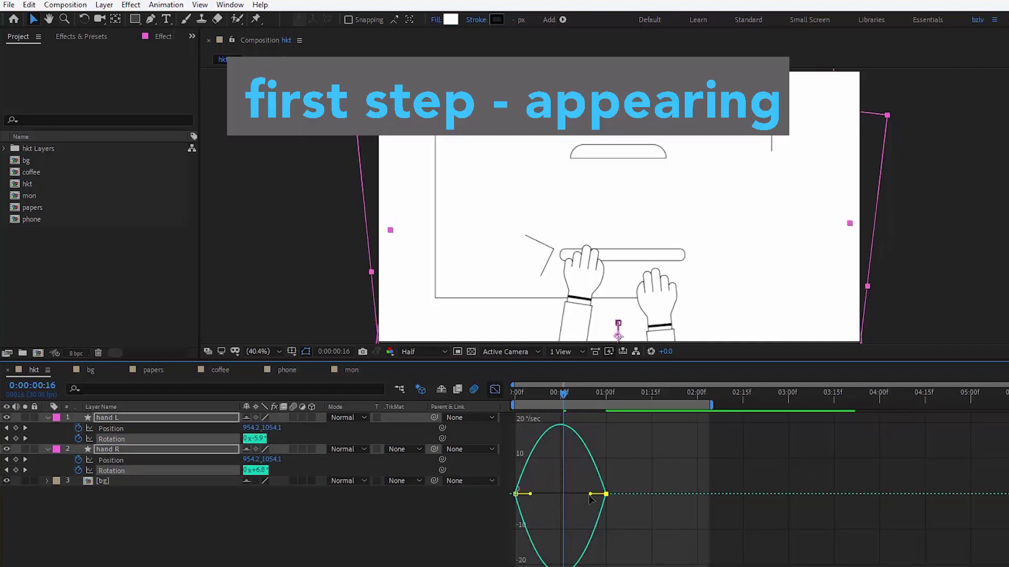
left_click_drag(590, 494, 537, 493)
left_click(494, 390)
key("space")
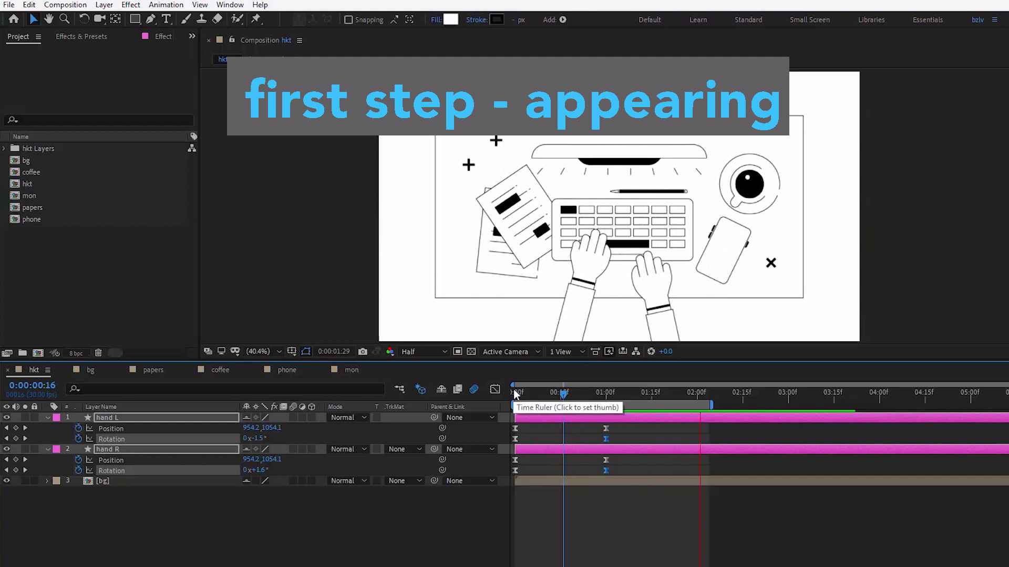
left_click(516, 404)
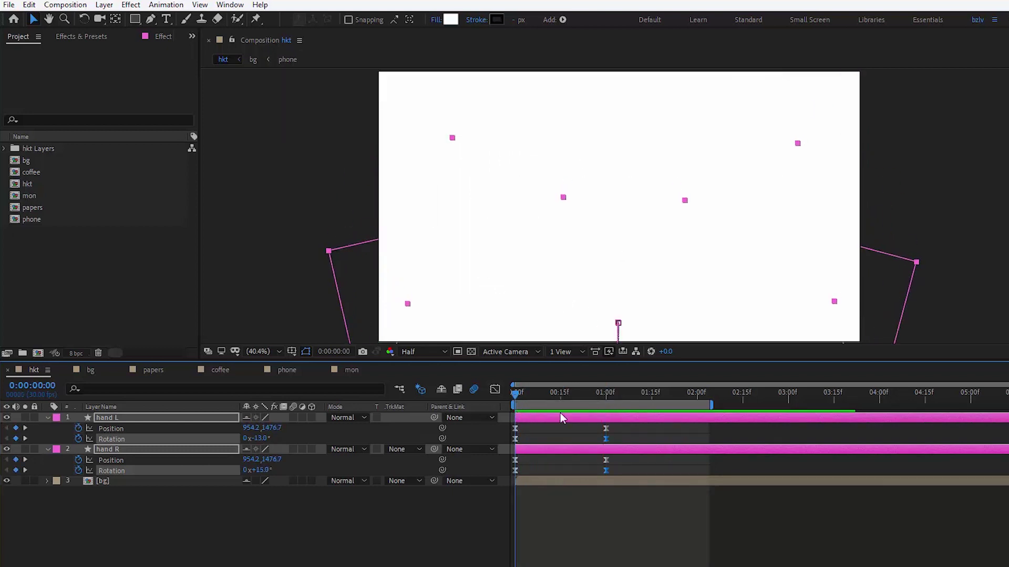
Shift the ending Rotation keyframes to about 0:00:01:10, and set the starting rotation to -20° for hand L and 20° for hand R
left_click_drag(606, 439, 636, 444)
left_click(288, 469)
left_click(260, 438)
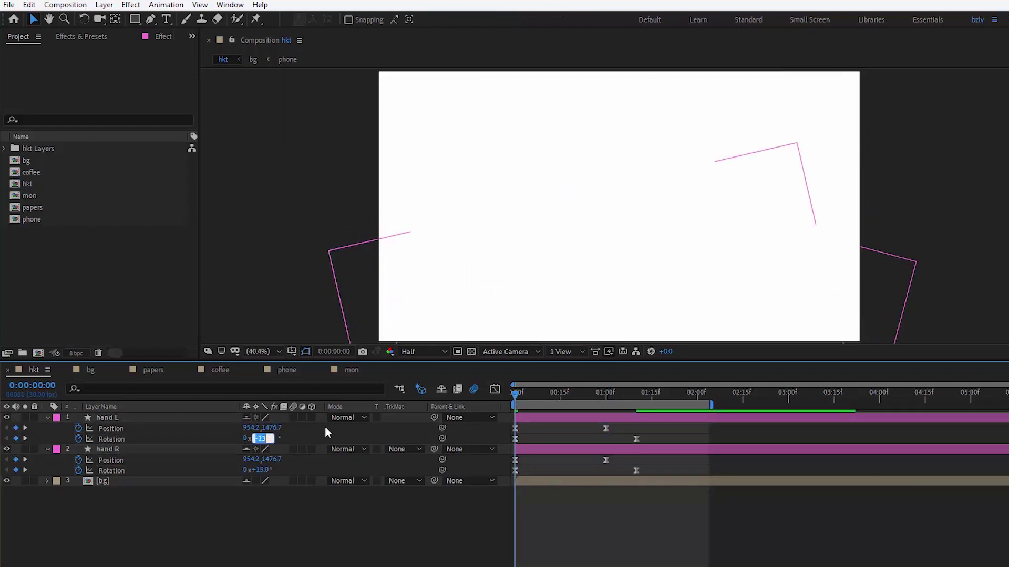
type("-20")
key("Return")
left_click(246, 469)
type("20")
key("Return")
key("space")
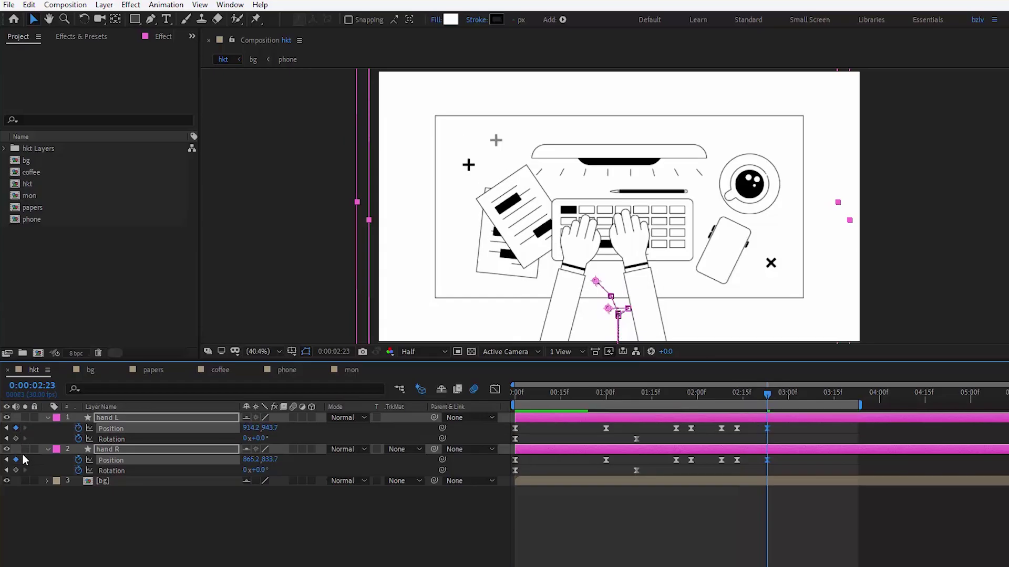
At 0:00:02:28, move hand L right along the keyboard to X position 974.2
key("Page_Down")
key("Page_Down")
key("Page_Down")
key("Page_Down")
key("Page_Down")
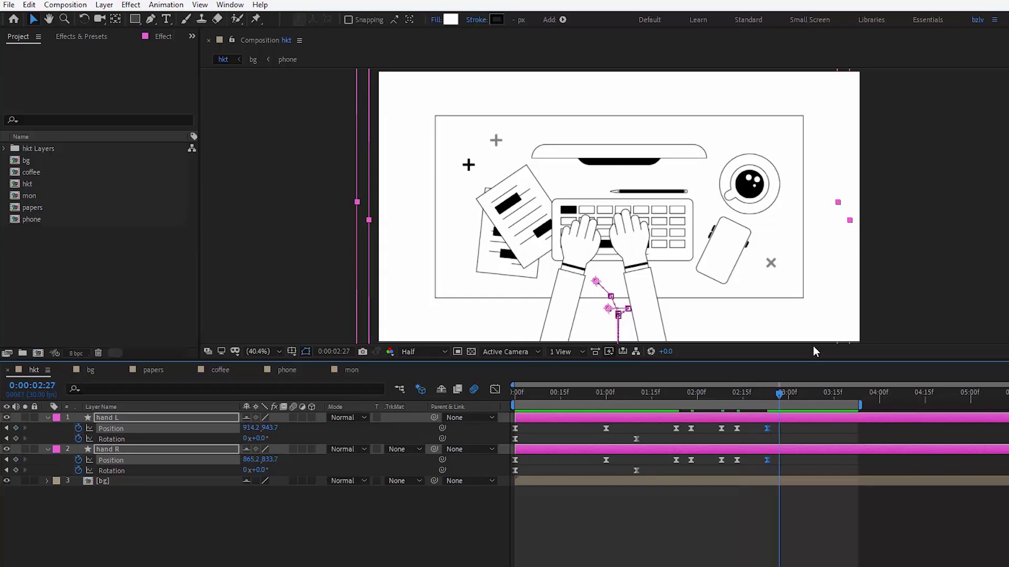
key("F2")
left_click(810, 418)
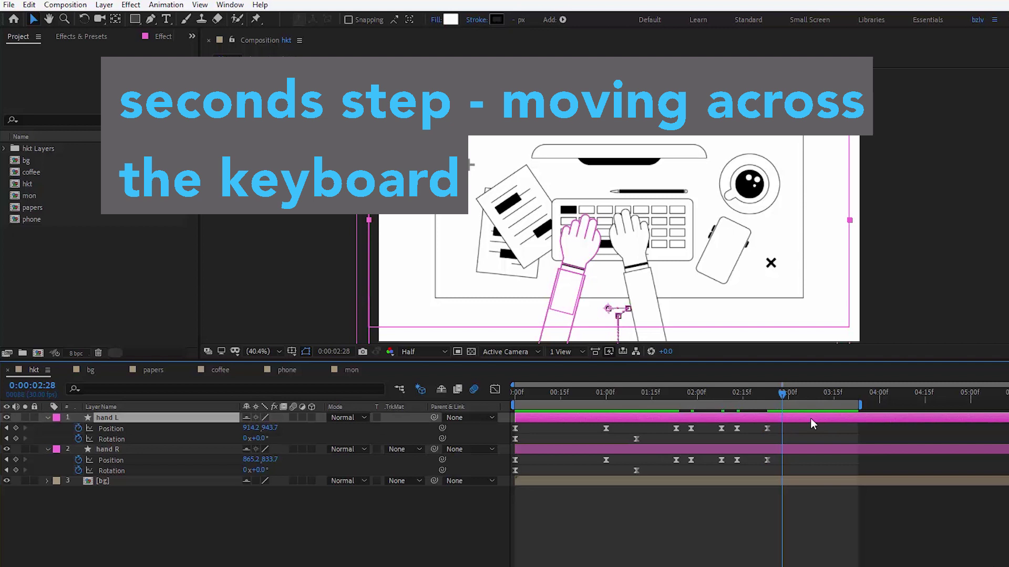
key("shift+Right")
key("shift+Right")
key("shift+Right")
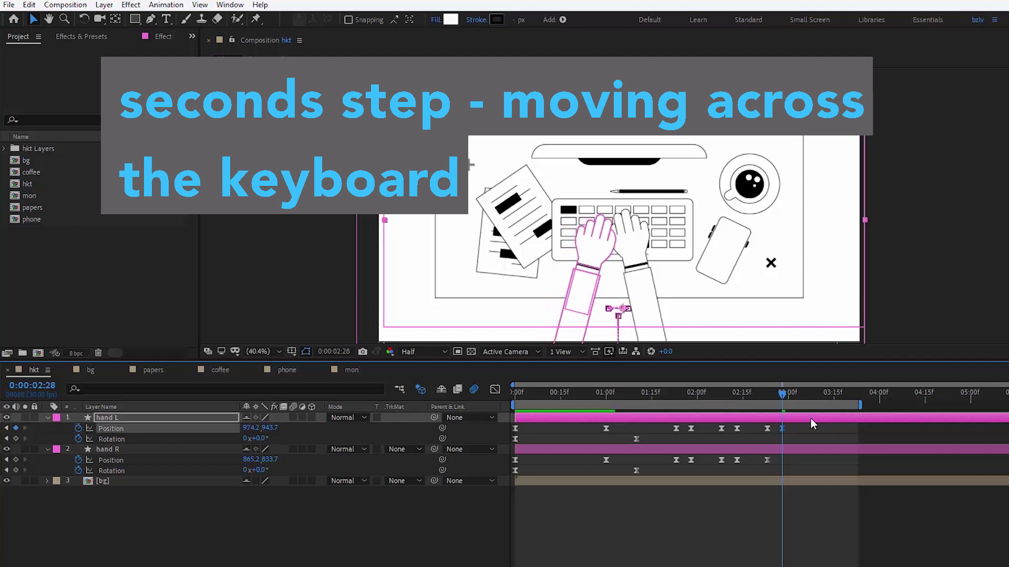
Move hand R across the keyboard to position 945.2, 813.7 at 0:00:02:28
left_click(812, 449)
key("shift+Right")
key("shift+Right")
key("shift+Right")
key("shift+Right")
key("shift+Right")
key("shift+Right")
key("shift+Right")
key("shift+Right")
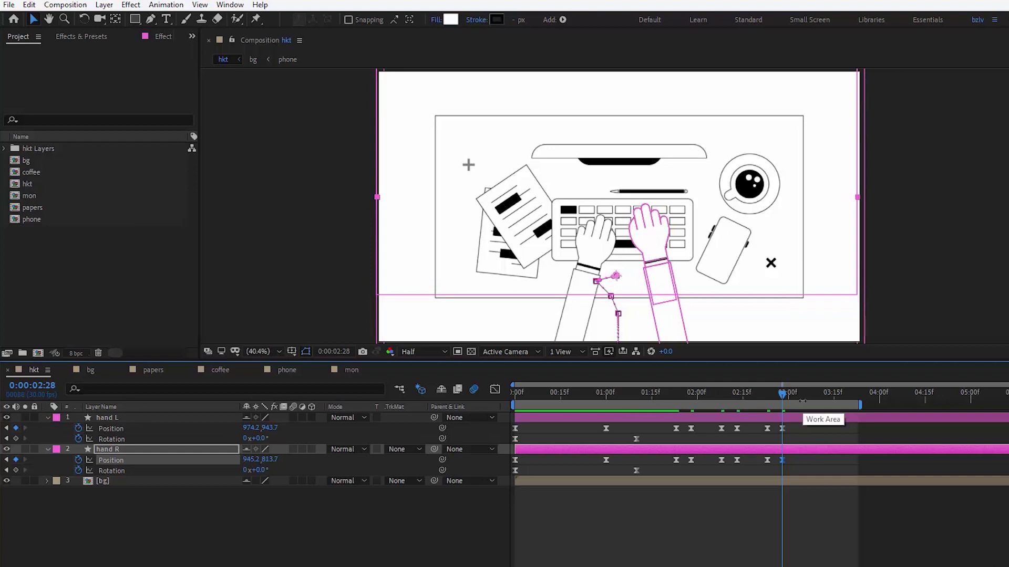
Preview the motion and add holding Position keyframes for hand L and hand R at 0:00:03:08
key("space")
left_click(16, 427)
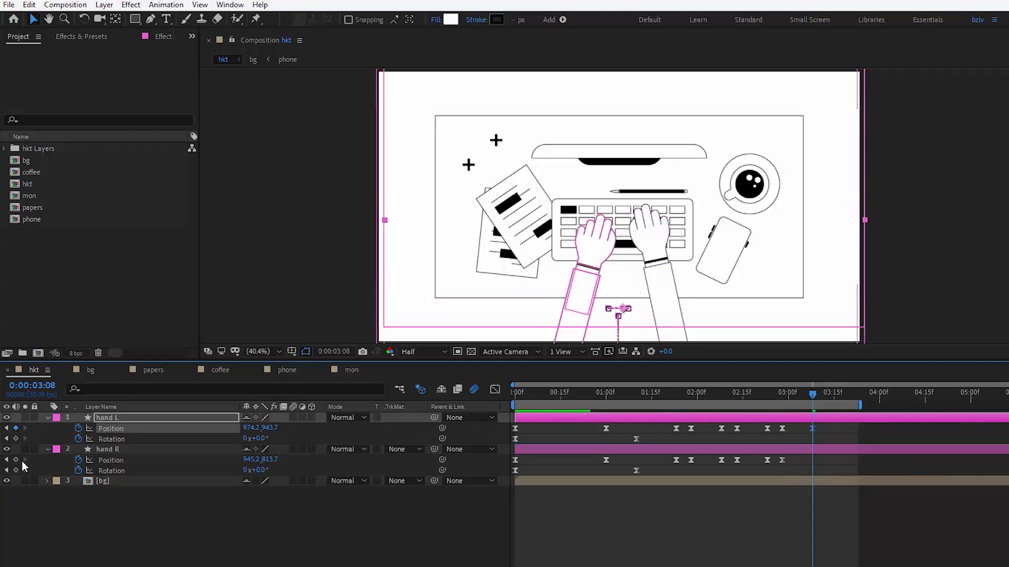
left_click(16, 460)
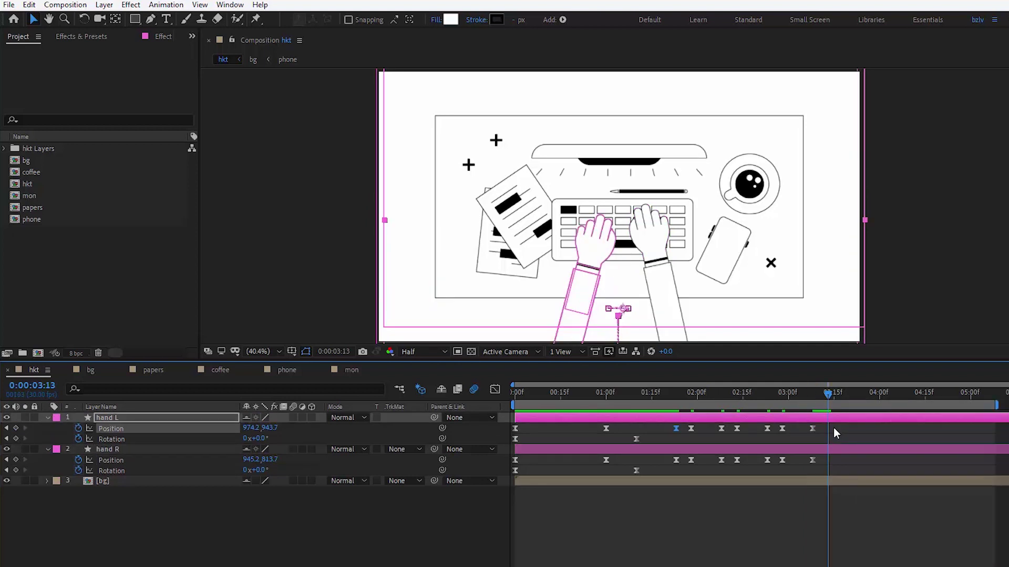
Copy the keyboard-movement Position keyframes of each hand, paste them from 0:00:03:13 onward, and preview the result
left_click_drag(833, 428, 686, 437)
key("ctrl+c")
key("ctrl+v")
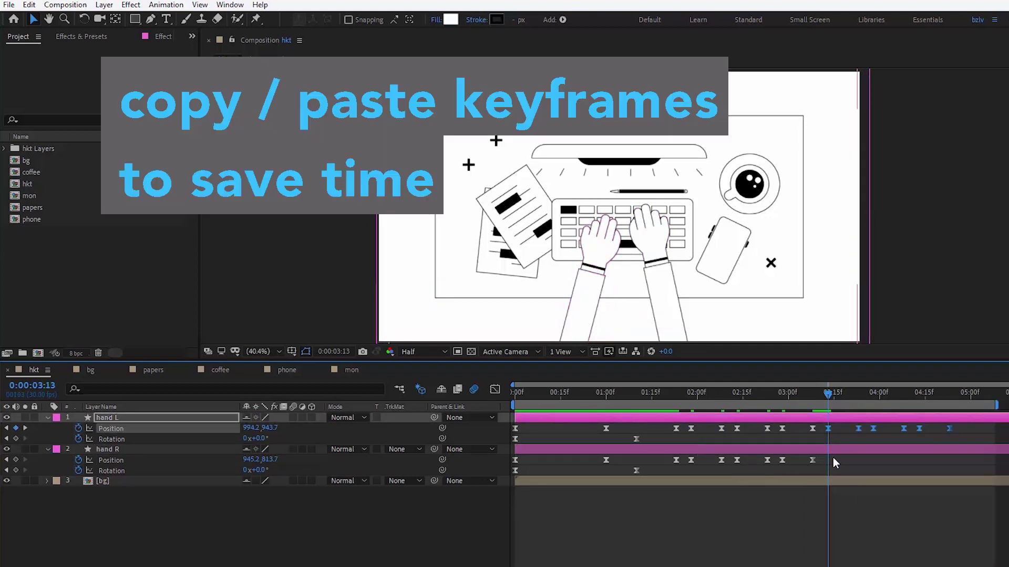
left_click_drag(833, 458, 687, 471)
key("ctrl+v")
key("space")
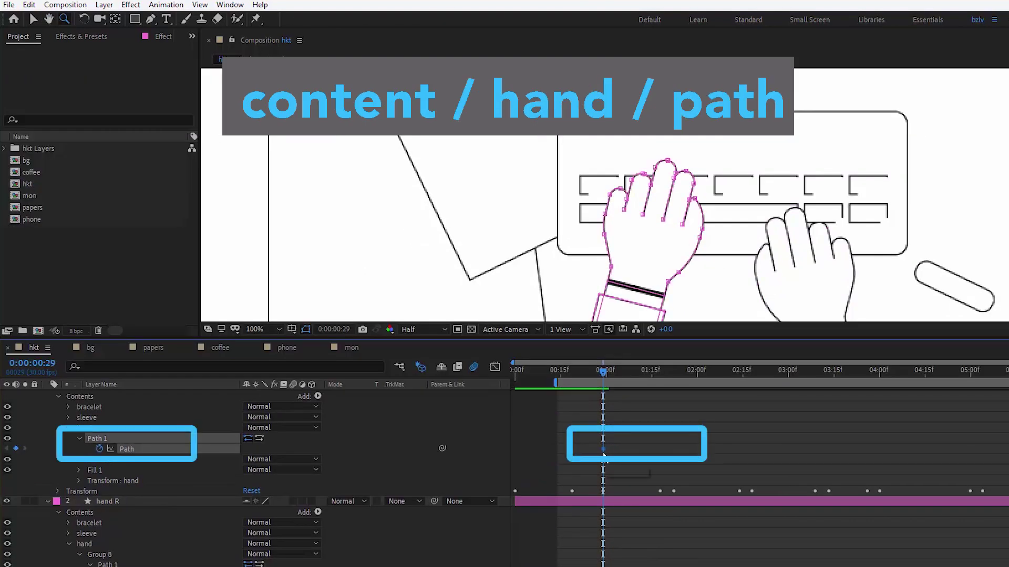
At 0:00:01:02, lower the ring fingertip points of hand L's Path 1 and nudge them slightly left to shorten the finger
key("space")
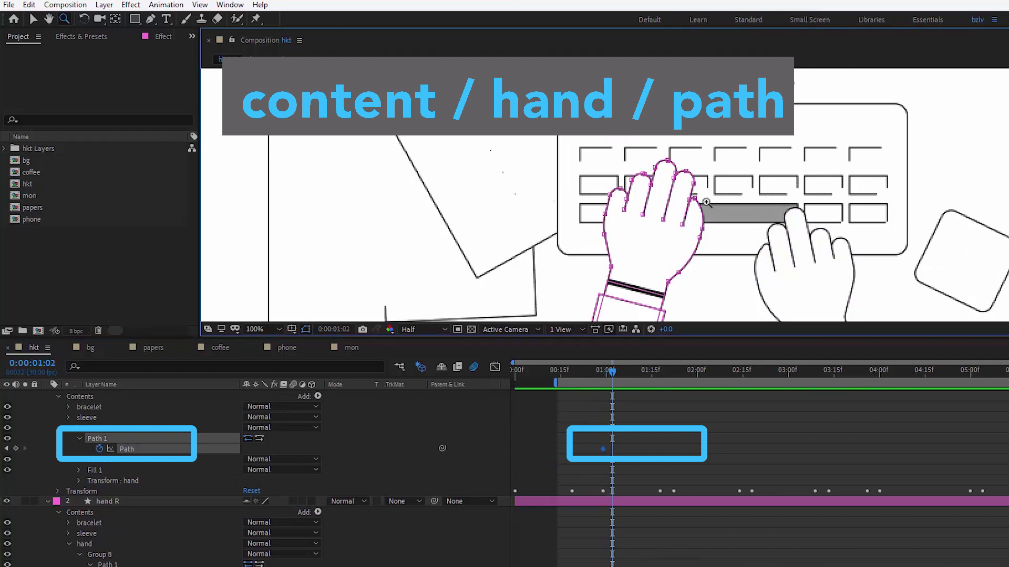
left_click(695, 229)
left_click_drag(585, 180, 601, 263)
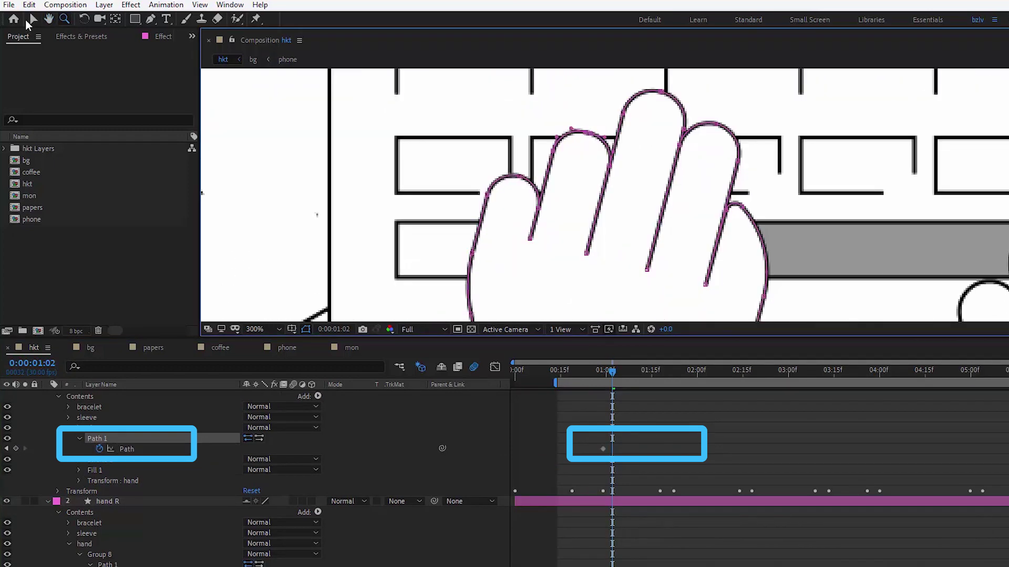
left_click(32, 19)
left_click_drag(512, 110, 611, 171)
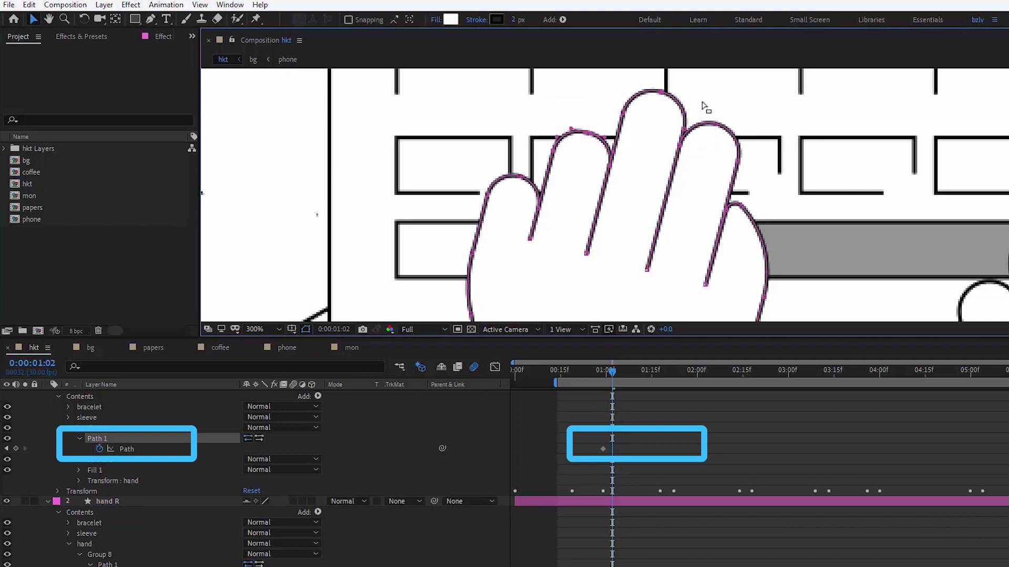
key("Down")
key("Down")
key("Down")
key("Down")
key("Down")
key("Down")
key("Down")
key("Down")
key("Down")
key("Down")
key("Down")
key("Down")
key("Down")
key("Down")
key("Down")
key("Down")
key("Left")
key("Left")
key("Left")
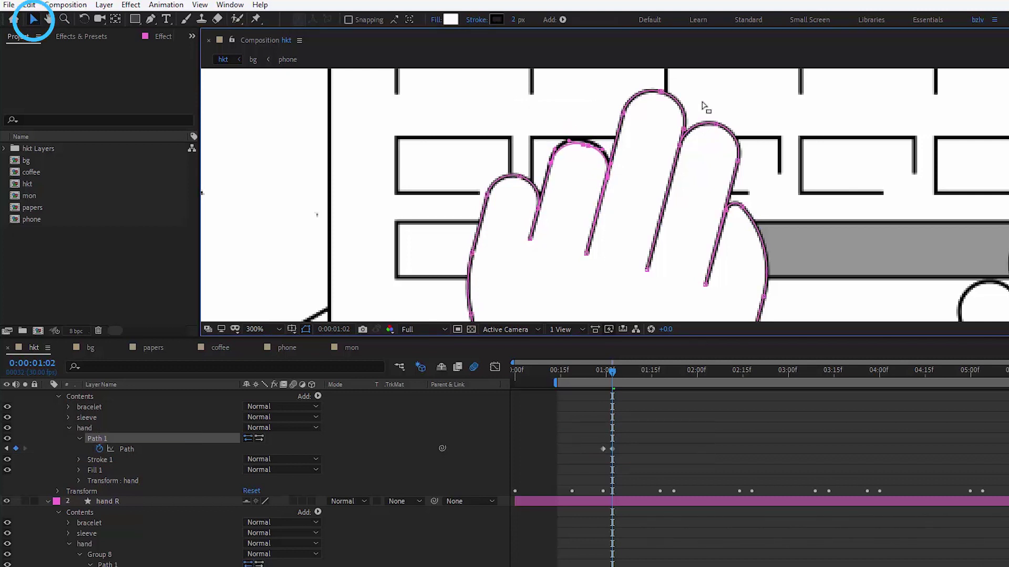
key("Down")
key("Down")
key("Down")
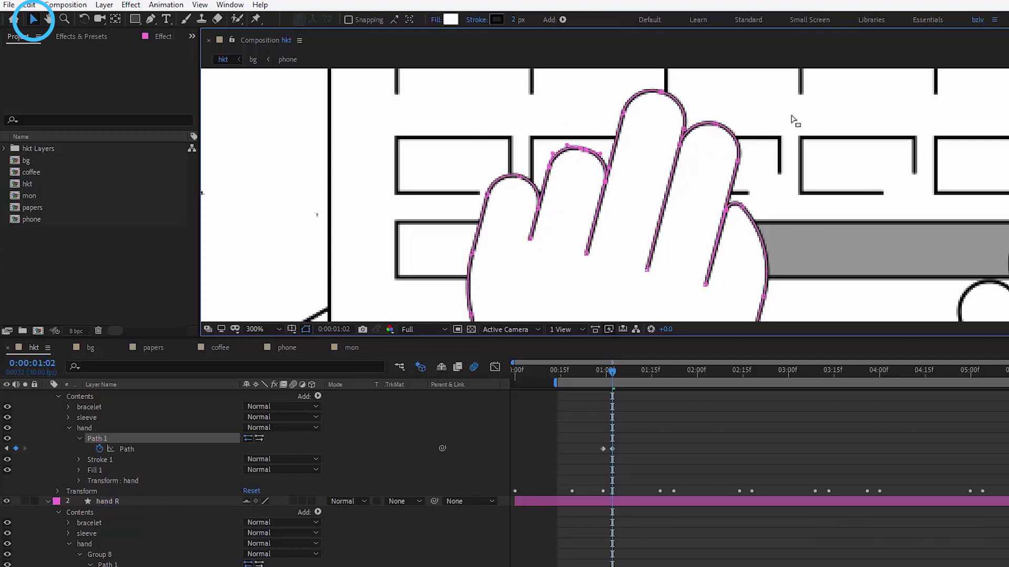
Lower the index fingertip points of hand L's Path 1 and nudge them slightly left at 0:00:01:02
left_click_drag(762, 113, 692, 184)
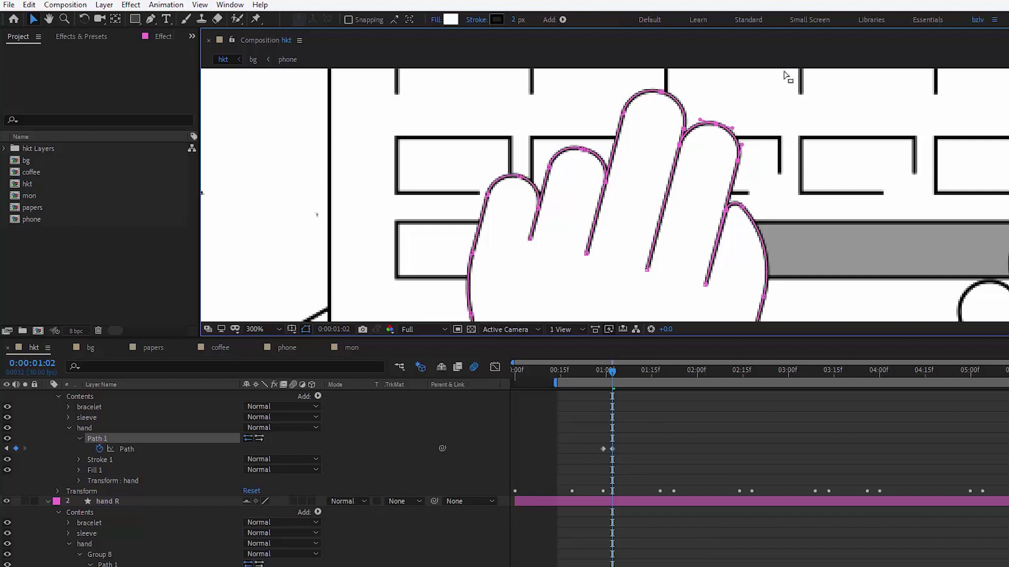
key("Down")
key("Down")
key("Down")
key("Down")
key("Down")
key("Down")
key("Down")
key("Down")
key("Down")
key("Down")
key("Left")
key("Left")
key("Left")
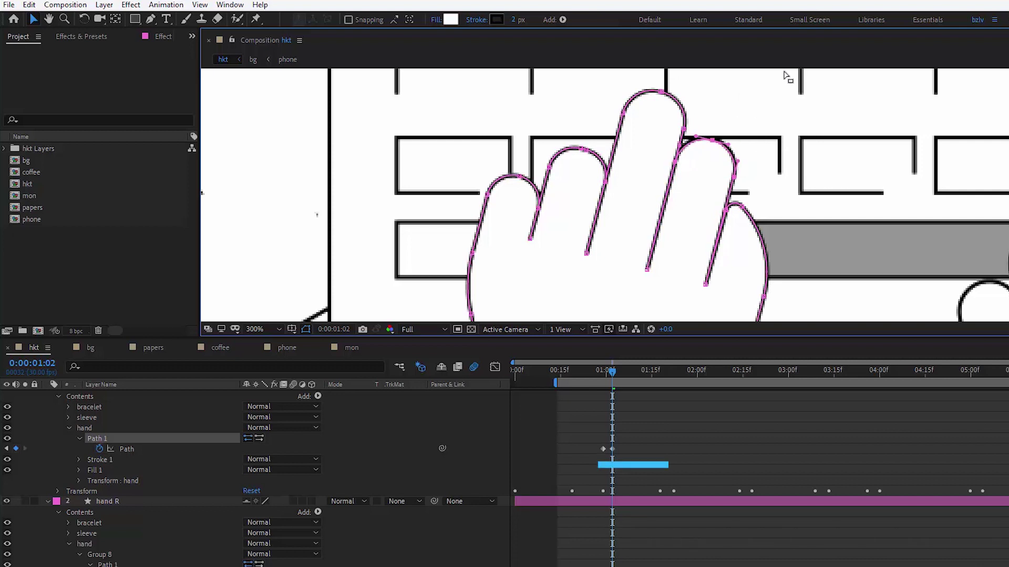
key("Down")
key("Down")
key("Down")
key("Down")
key("Down")
key("Down")
key("Down")
key("Down")
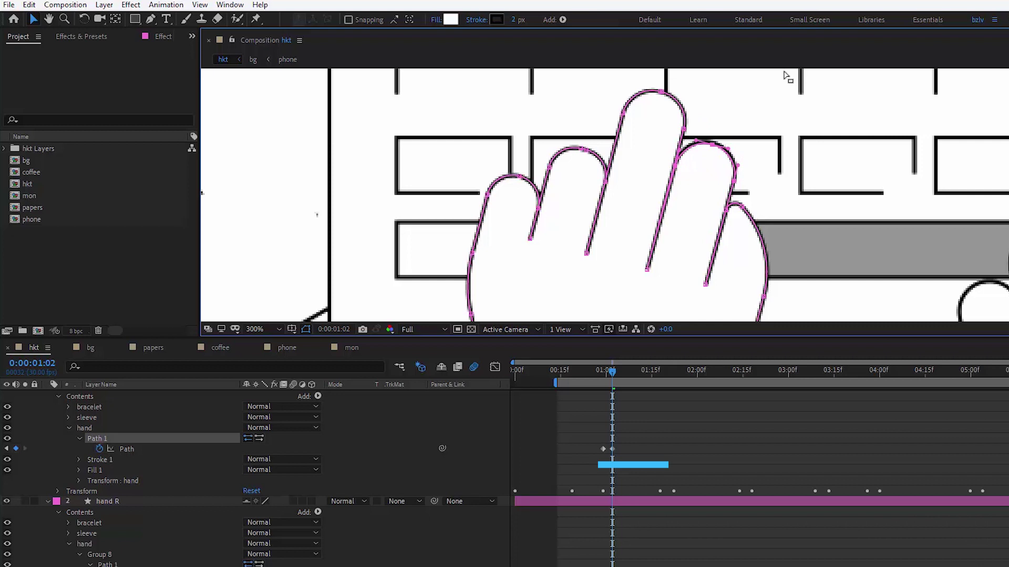
key("Left")
key("Left")
key("Left")
key("Left")
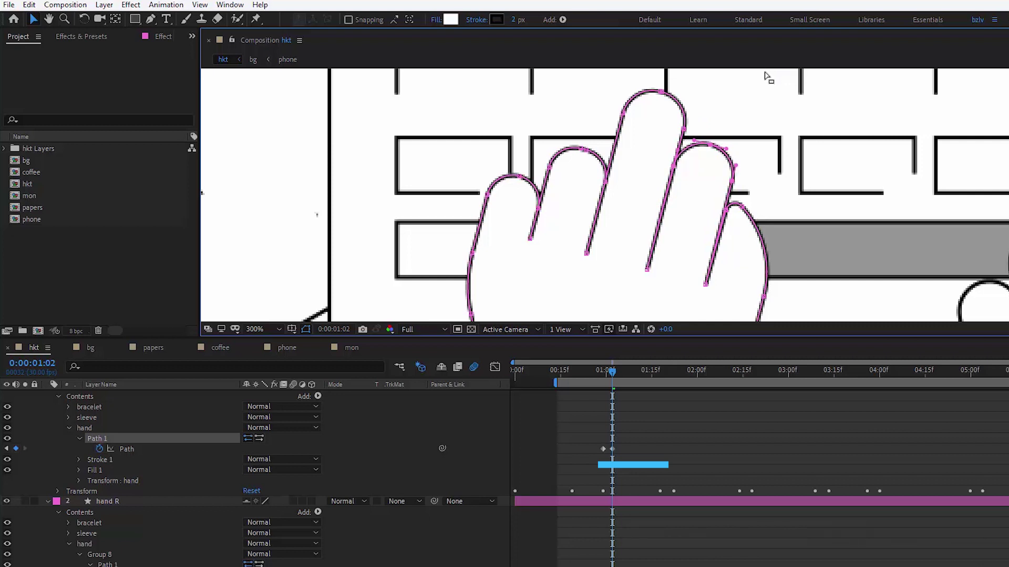
Copy hand L's first Path keyframe and paste it at 0:00:01:05 to restore the original finger shape there
key("Page_Down")
key("Page_Down")
key("Page_Down")
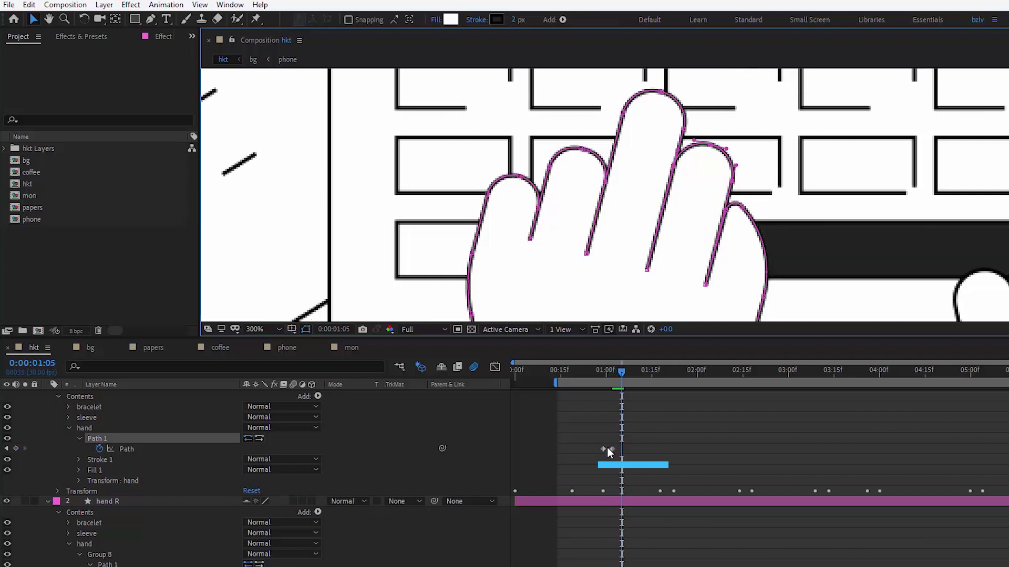
left_click(603, 449)
key("ctrl+c")
key("ctrl+v")
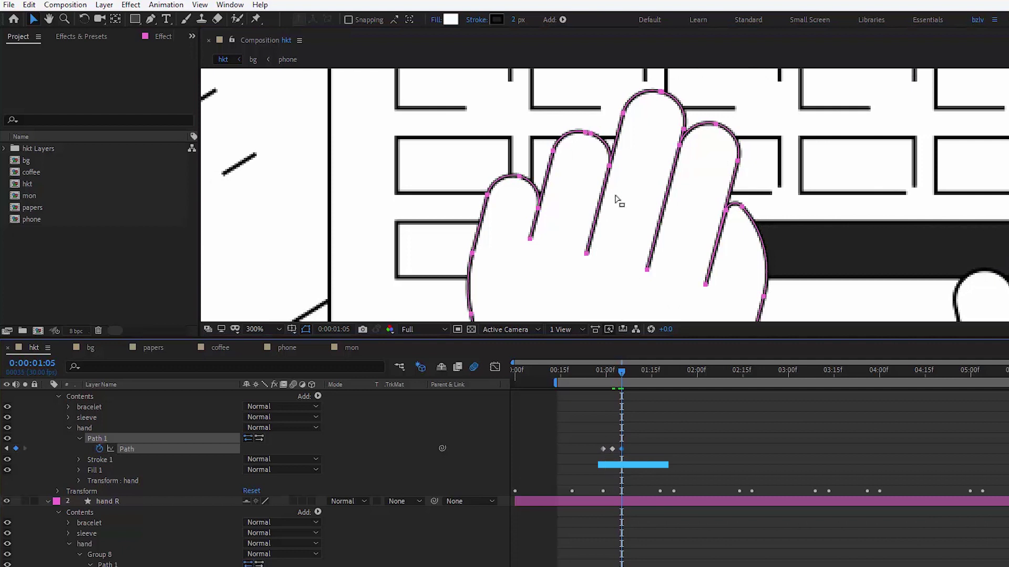
At 0:00:01:05, lower the middle fingertip points of hand L's Path 1 and nudge them slightly left to shorten the finger
left_click_drag(610, 89, 683, 132)
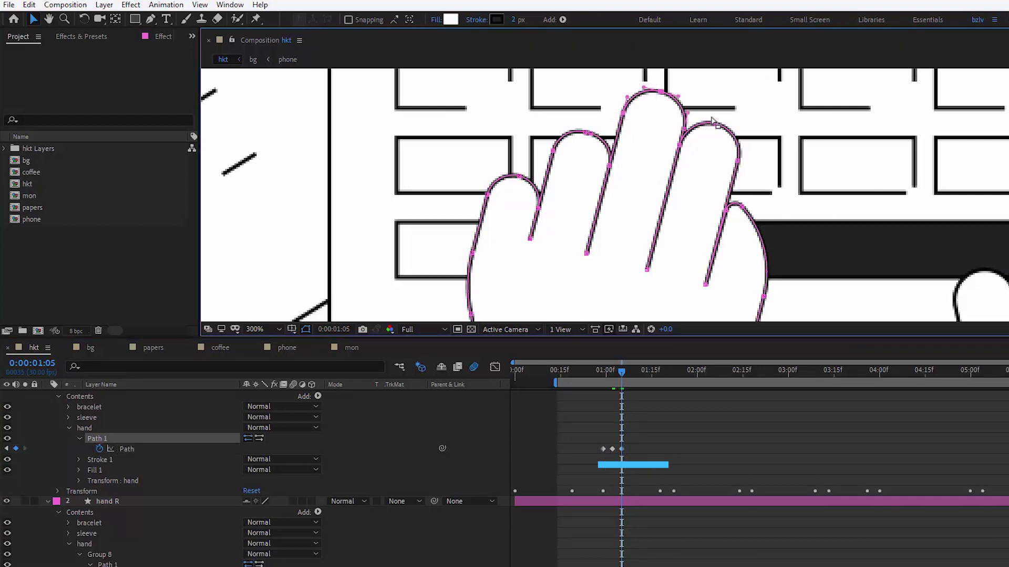
key("Down")
key("Down")
key("Down")
key("Down")
key("Down")
key("Down")
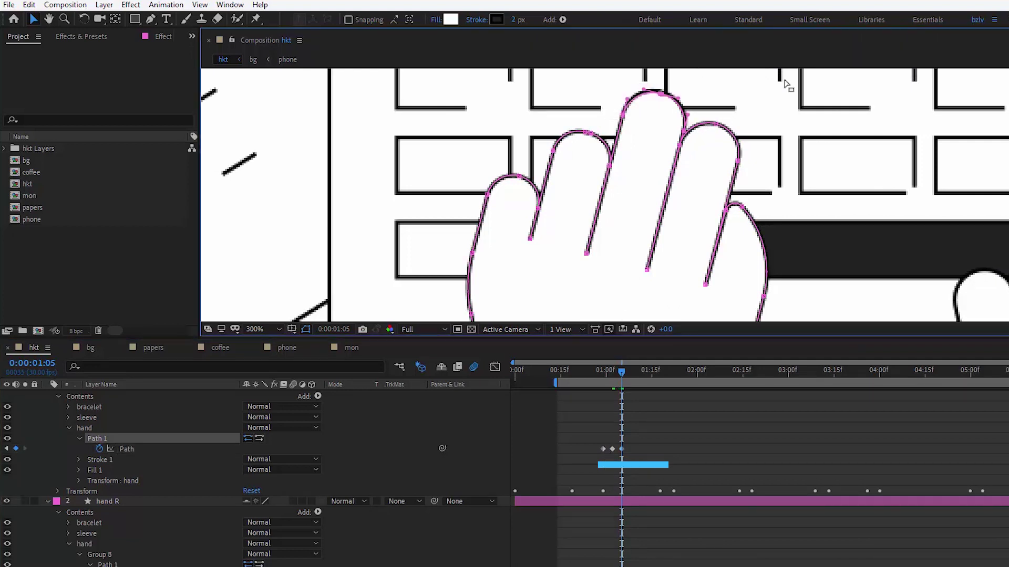
key("Down")
key("Down")
key("Down")
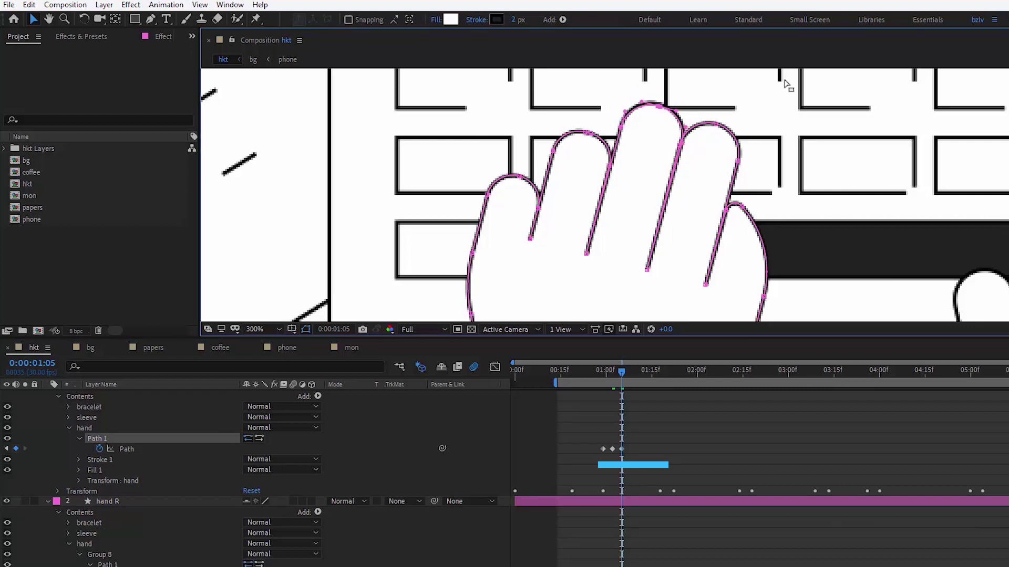
key("Down")
key("Down")
key("Down")
key("Down")
key("Down")
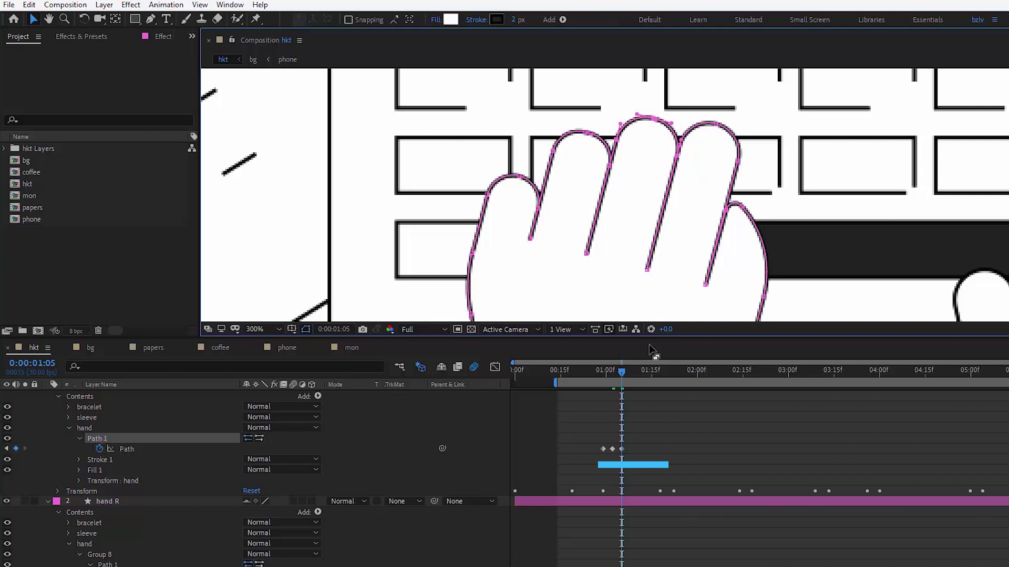
At 0:00:01:08, raise the ring and middle fingertip points of hand L's Path 1 together to lengthen both fingers
key("Page_Down")
key("Page_Down")
key("Page_Down")
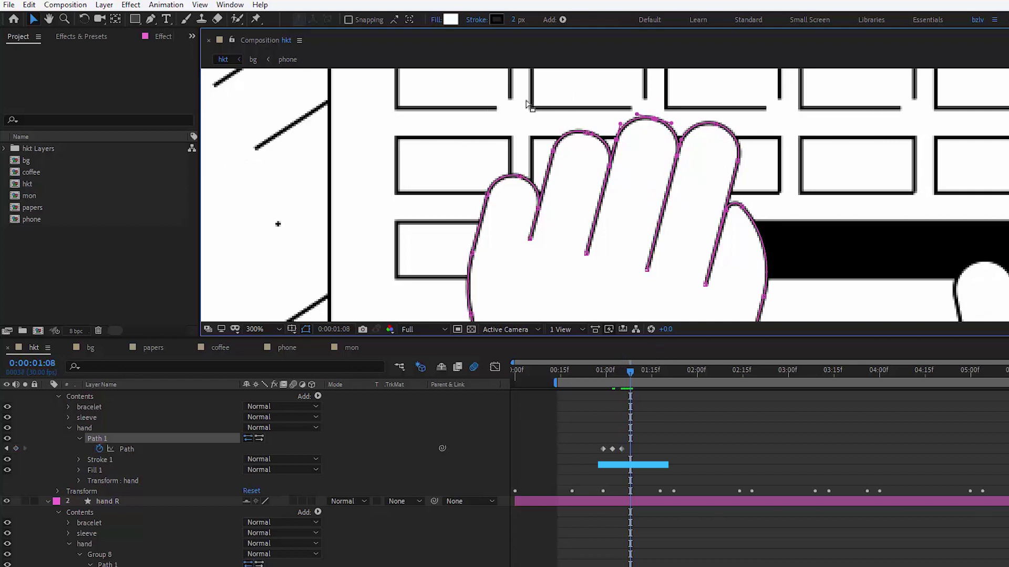
left_click_drag(525, 100, 666, 171)
key("Up")
key("Up")
key("Up")
key("Up")
key("Up")
key("Up")
key("Up")
key("Up")
key("Up")
key("Up")
key("Up")
key("Up")
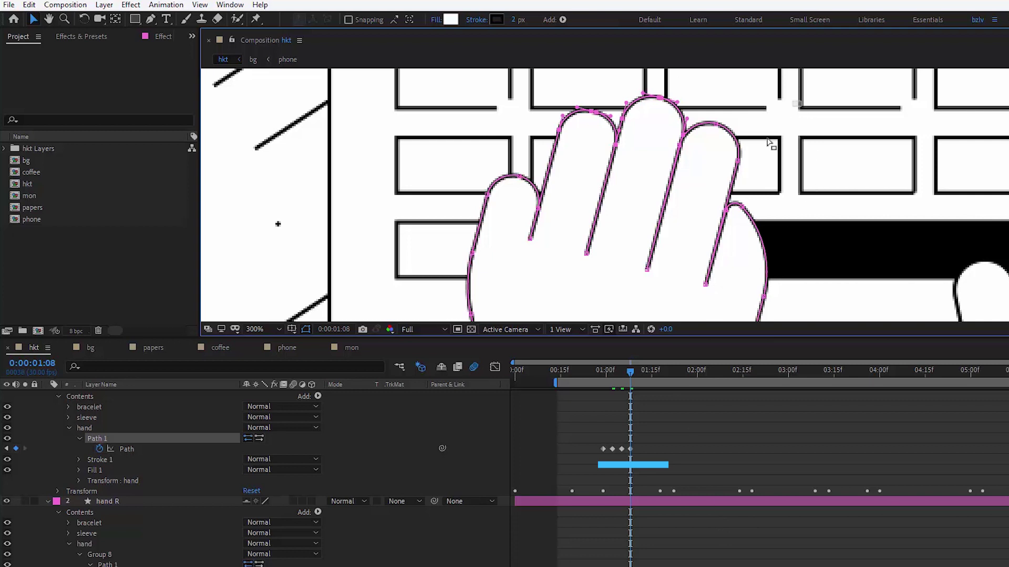
Lower the index fingertip points of hand L's Path 1 and nudge them slightly left at 0:00:01:08
left_click_drag(801, 100, 707, 177)
key("Down")
key("Down")
key("Down")
key("Down")
key("Down")
key("Down")
key("Down")
key("Down")
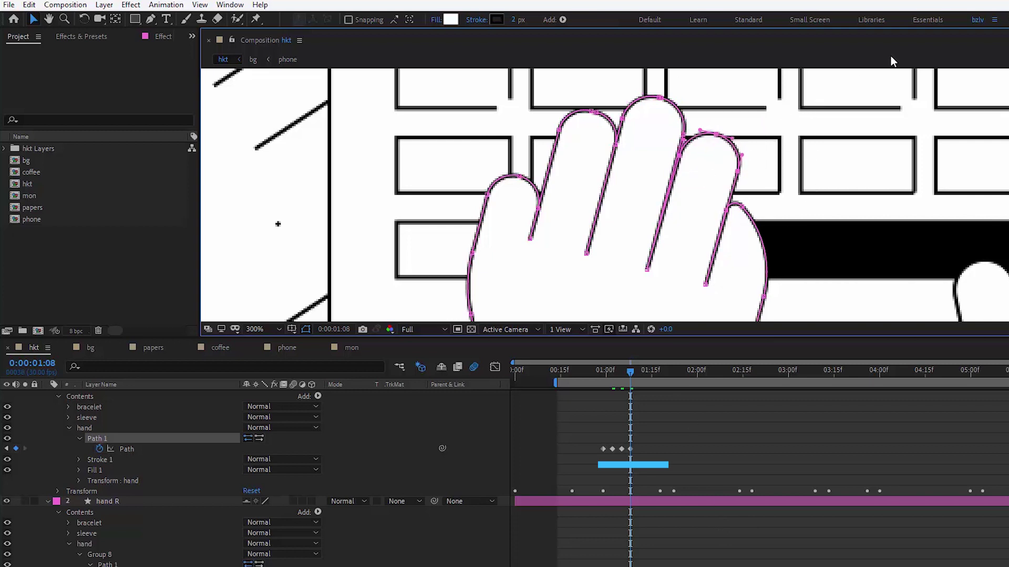
key("Down")
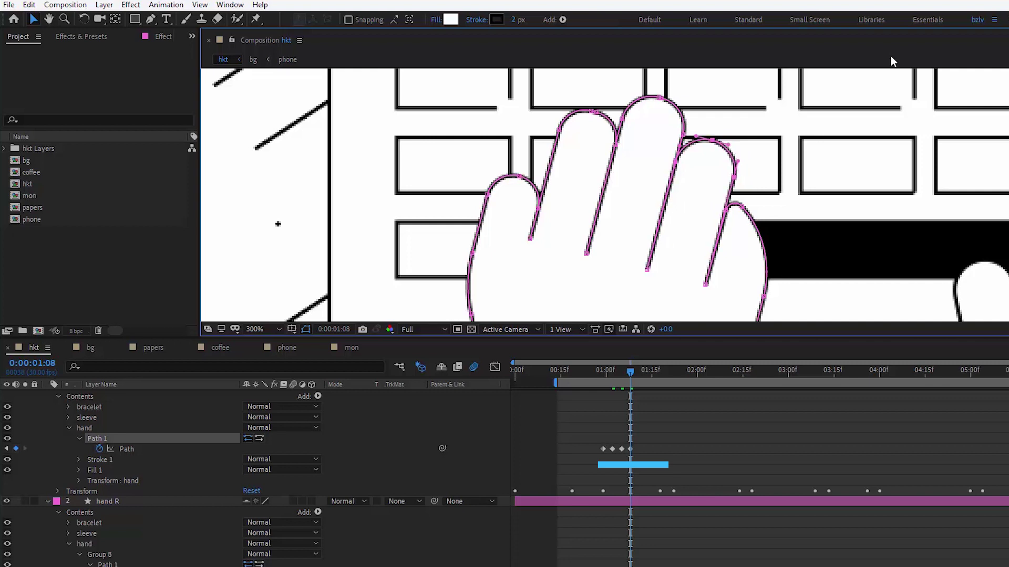
key("Down")
key("Down")
key("Down")
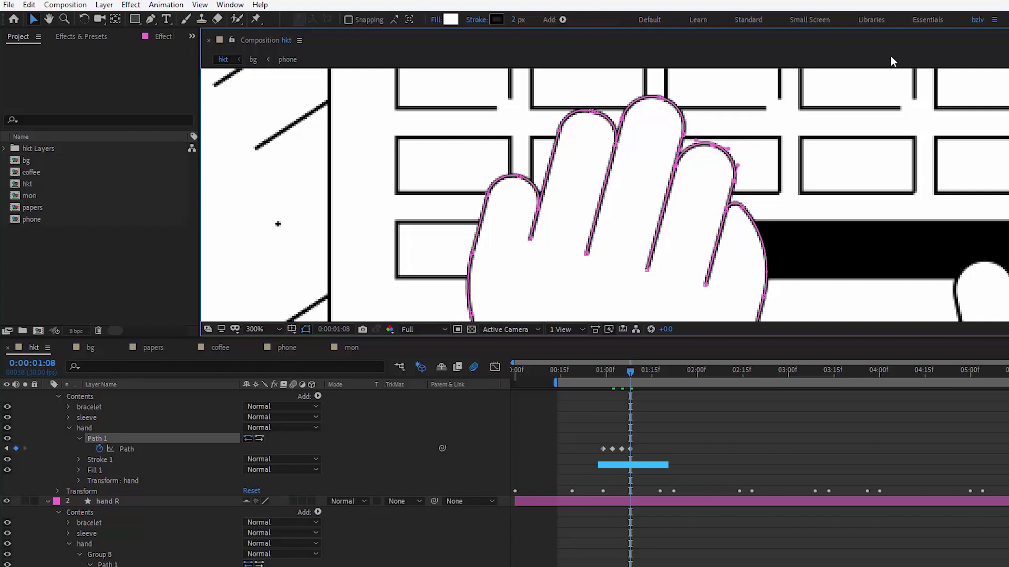
Copy hand L's first Path keyframe and paste it at 0:00:01:11 and 0:00:01:14
left_click(603, 450)
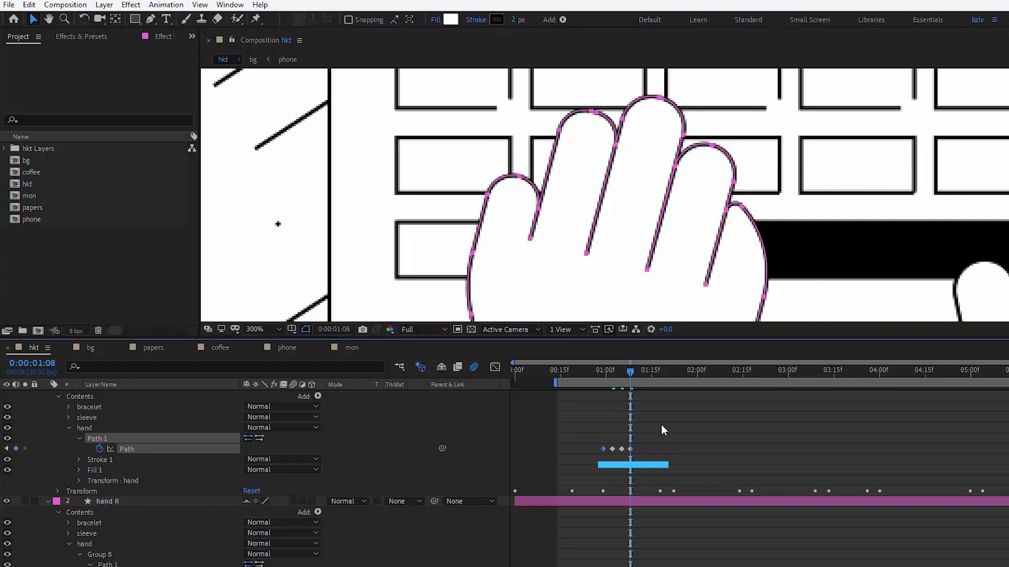
key("Page_Down")
key("Page_Down")
key("Page_Down")
key("ctrl+v")
key("Page_Down")
key("Page_Down")
key("Page_Down")
key("ctrl+v")
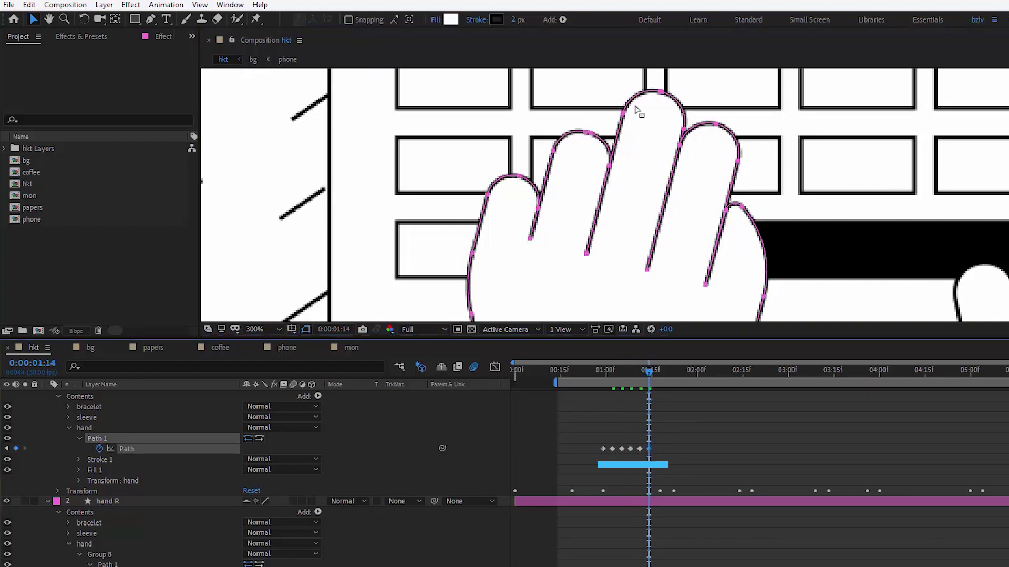
At 0:00:01:14, lower hand L's middle fingertip points and shift them slightly left to shorten the finger
left_click_drag(605, 83, 642, 129)
left_click_drag(654, 79, 667, 114)
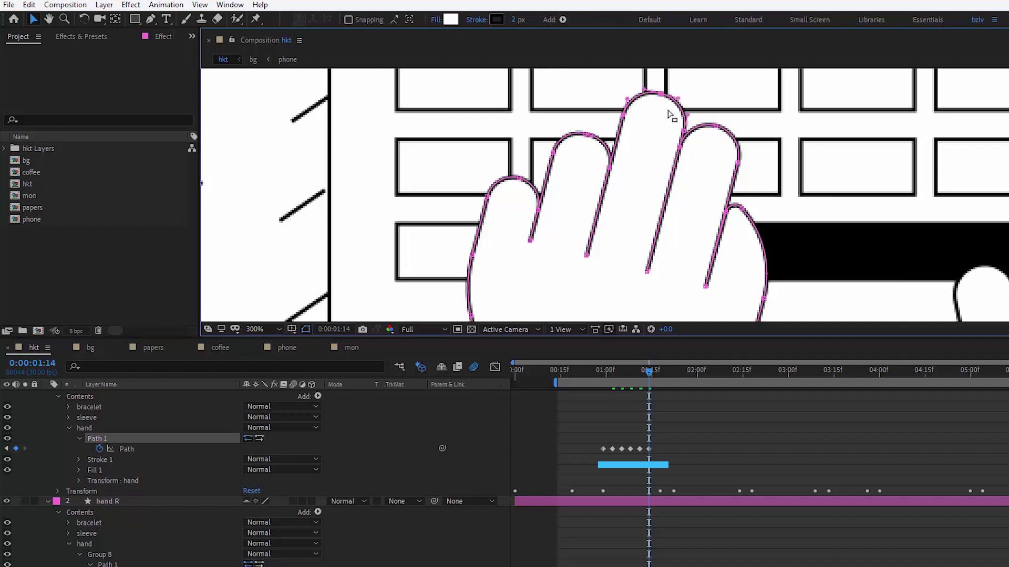
key("Down")
key("Down")
key("Down")
key("Down")
key("Down")
key("Down")
key("Down")
key("Down")
key("Down")
key("Down")
key("Down")
key("Down")
key("Down")
key("Down")
key("Down")
key("Down")
key("Down")
key("Down")
key("Down")
key("Down")
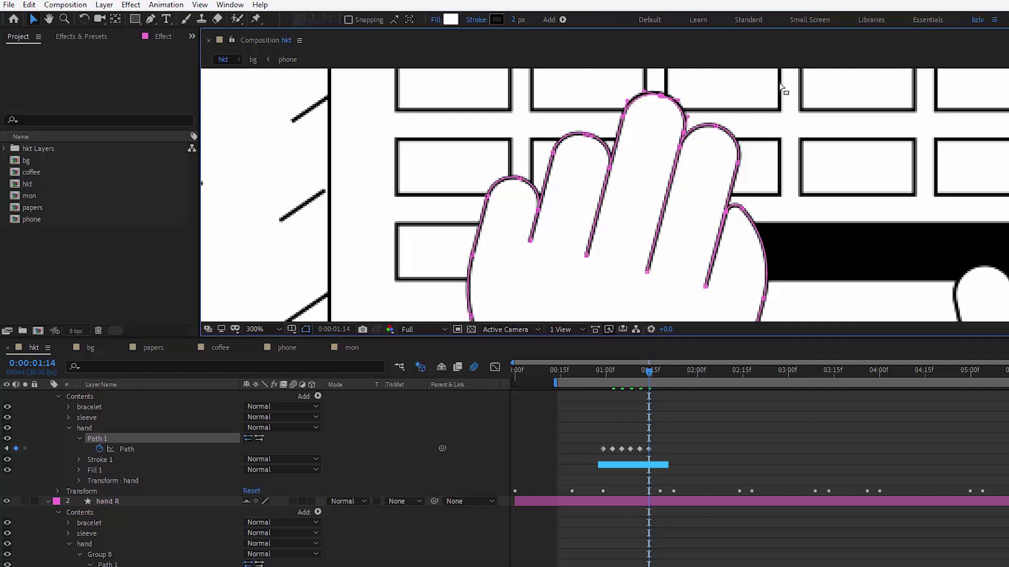
key("Left")
key("Left")
key("Left")
key("Left")
key("Left")
key("Left")
key("Left")
key("Left")
key("Left")
key("Left")
key("Left")
key("Left")
key("Down")
key("Down")
key("Down")
key("Down")
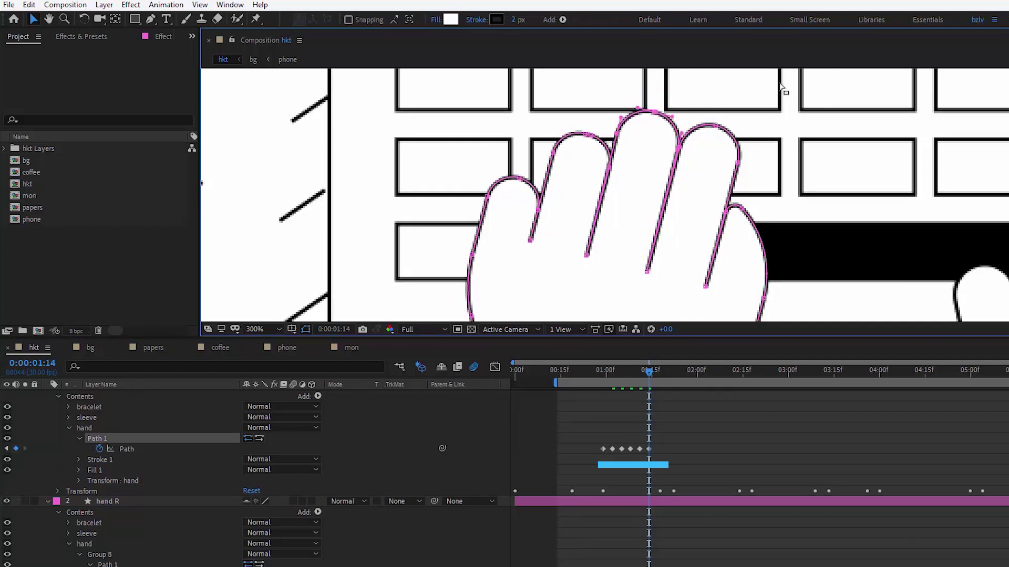
key("Down")
key("Down")
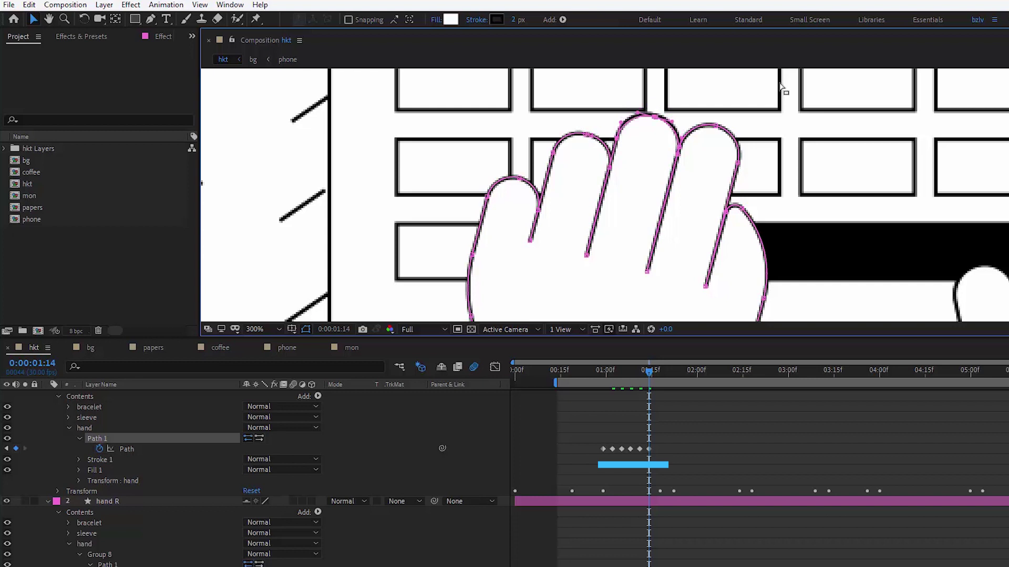
key("Left")
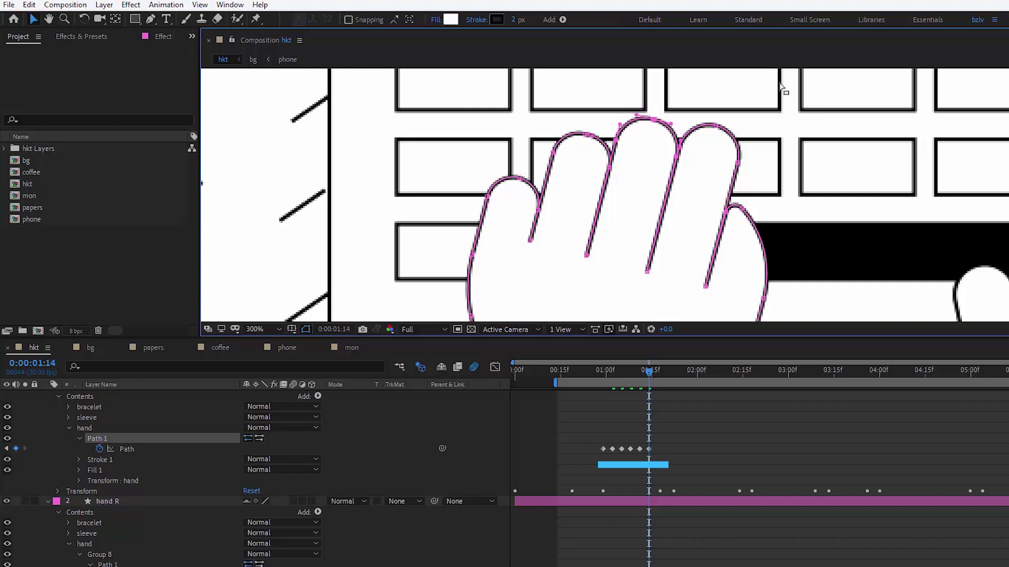
Raise hand L's index fingertip points at 0:00:01:14 to lengthen the finger
left_click_drag(706, 113, 744, 166)
key("Up")
key("Up")
key("Up")
key("Up")
key("Up")
key("Up")
key("Up")
key("Up")
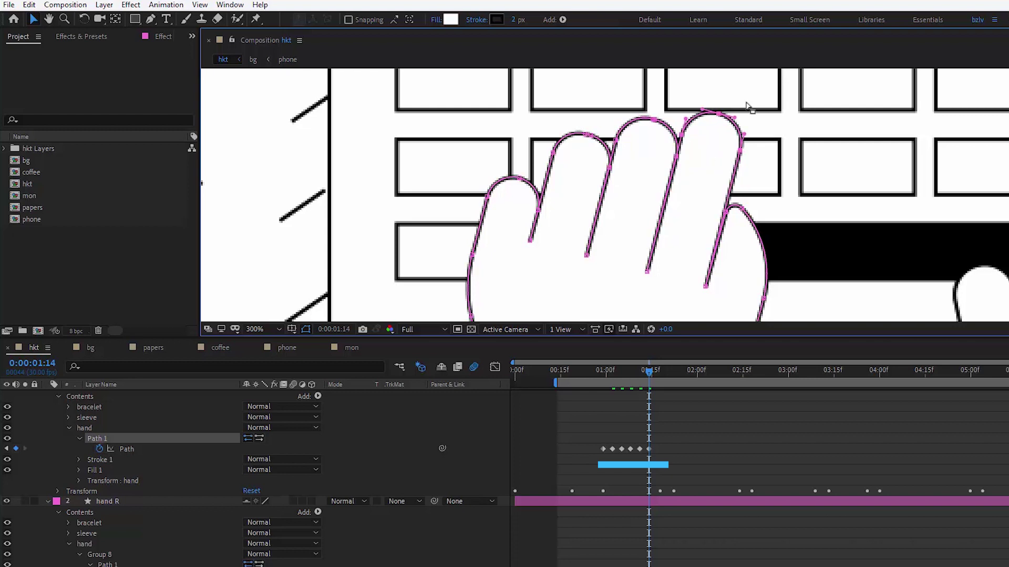
key("Up")
key("Up")
key("Up")
key("Up")
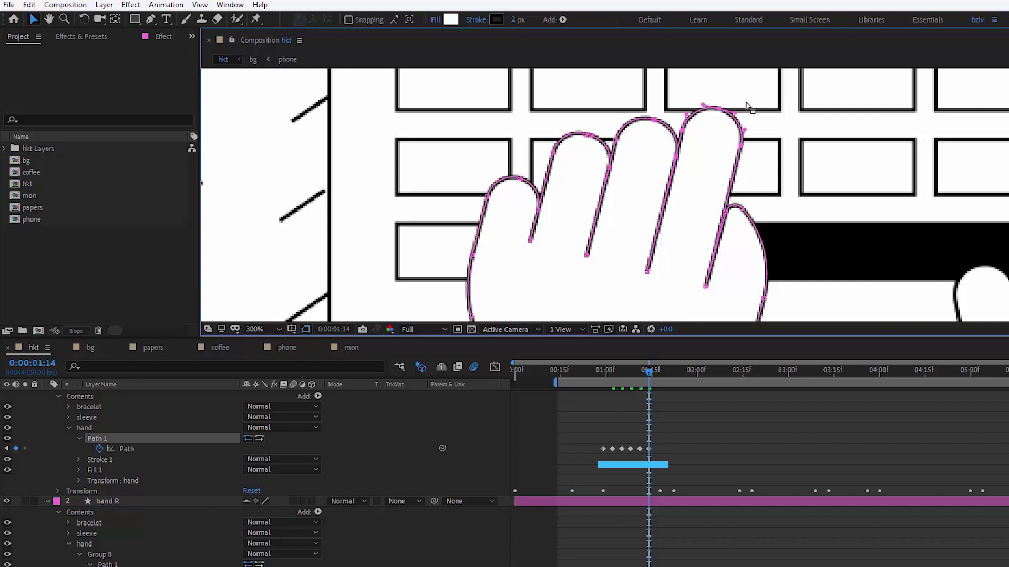
Raise hand L's ring fingertip points at 0:00:01:14 and align them with the finger's slant
left_click_drag(530, 118, 608, 172)
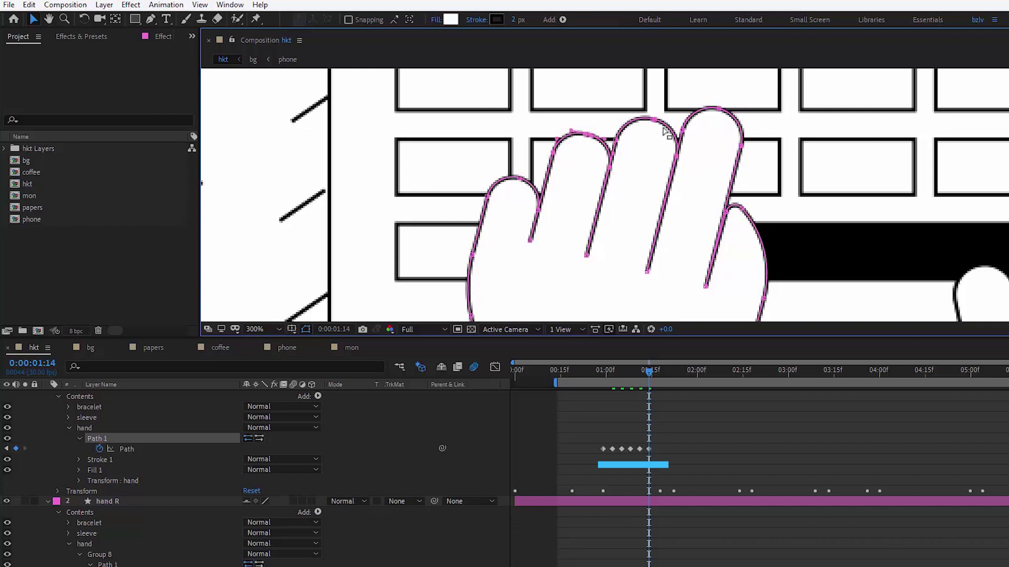
key("Up")
key("Up")
key("Up")
key("Up")
key("Up")
key("Up")
key("Up")
key("Up")
key("Up")
key("Up")
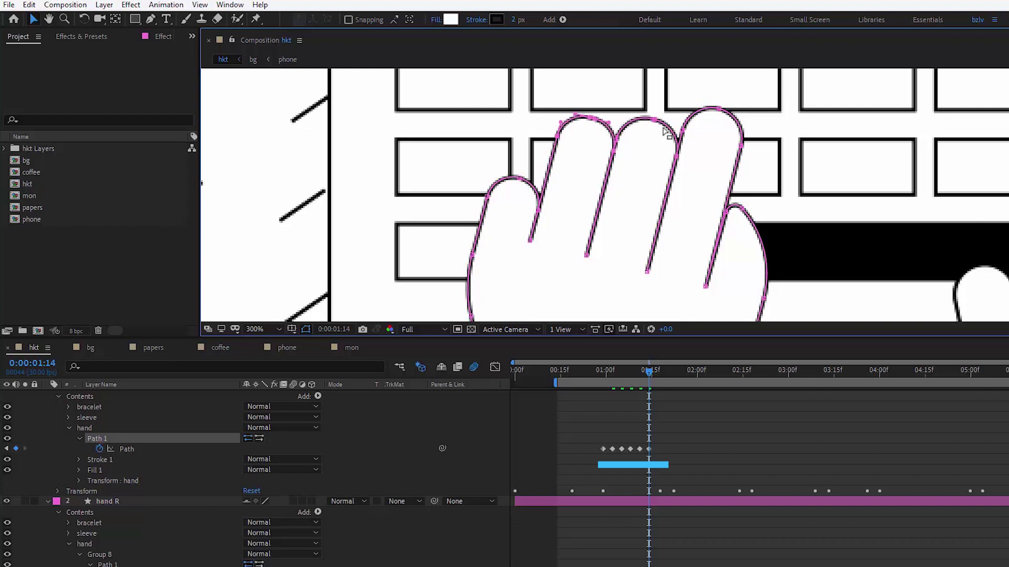
key("Up")
key("Up")
key("Up")
key("Up")
key("Up")
key("Up")
key("Up")
key("Up")
key("Up")
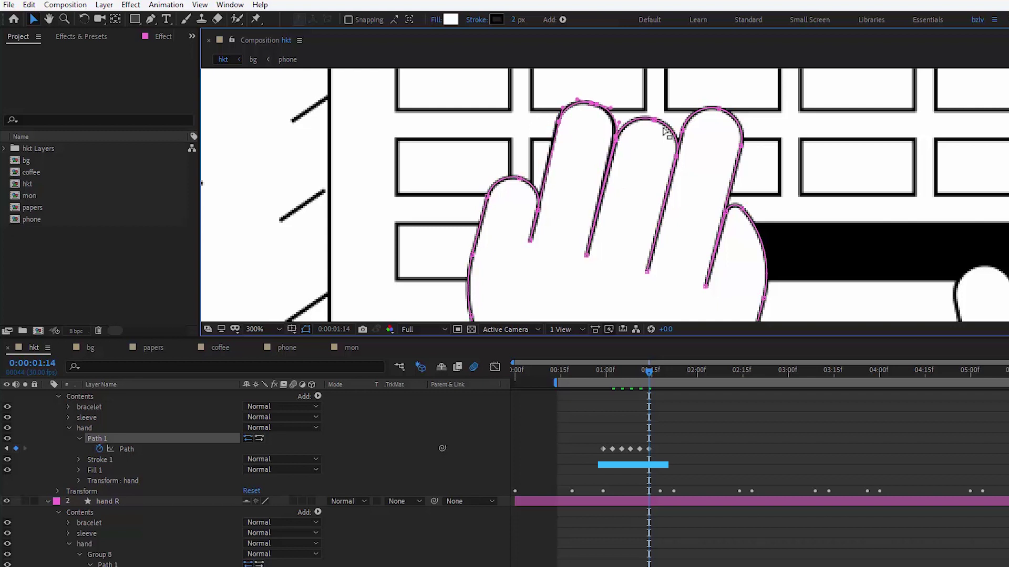
key("Up")
key("Up")
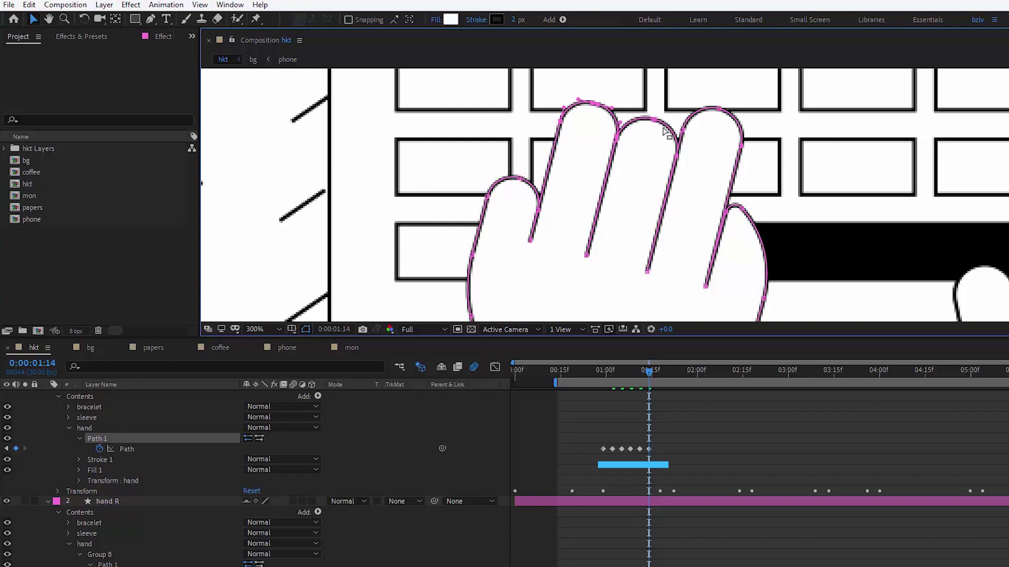
Copy hand L's first Path keyframe, paste it at 0:00:01:17, and scrub through the finger movement
left_click(603, 448)
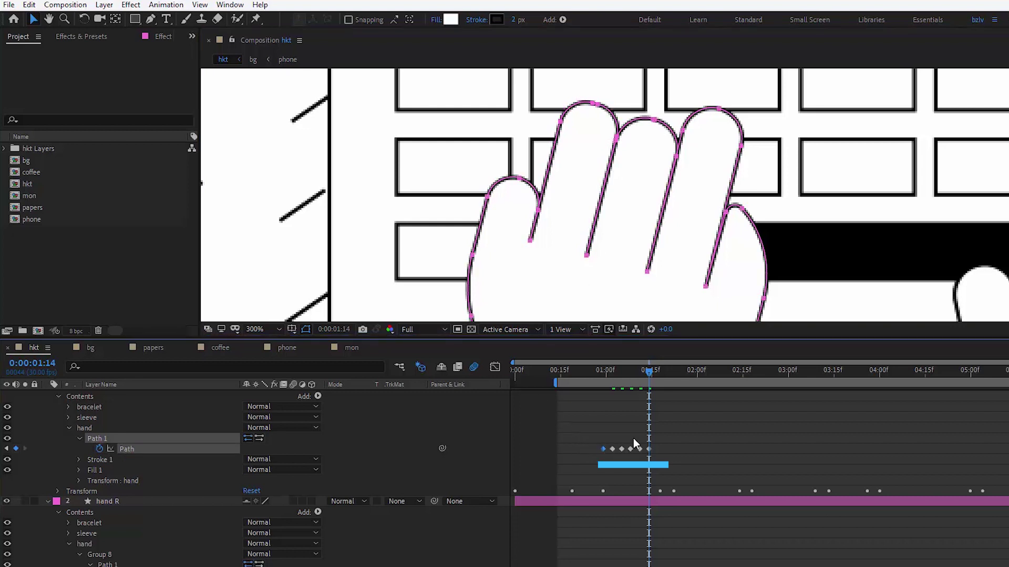
key("Page_Down")
key("Page_Down")
key("Page_Down")
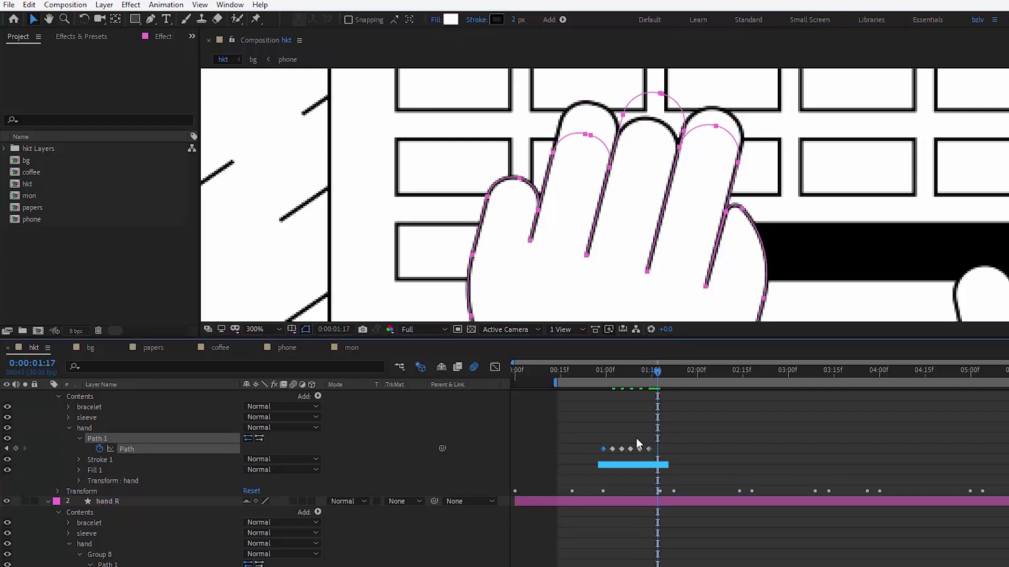
key("ctrl+v")
left_click_drag(590, 374, 645, 380)
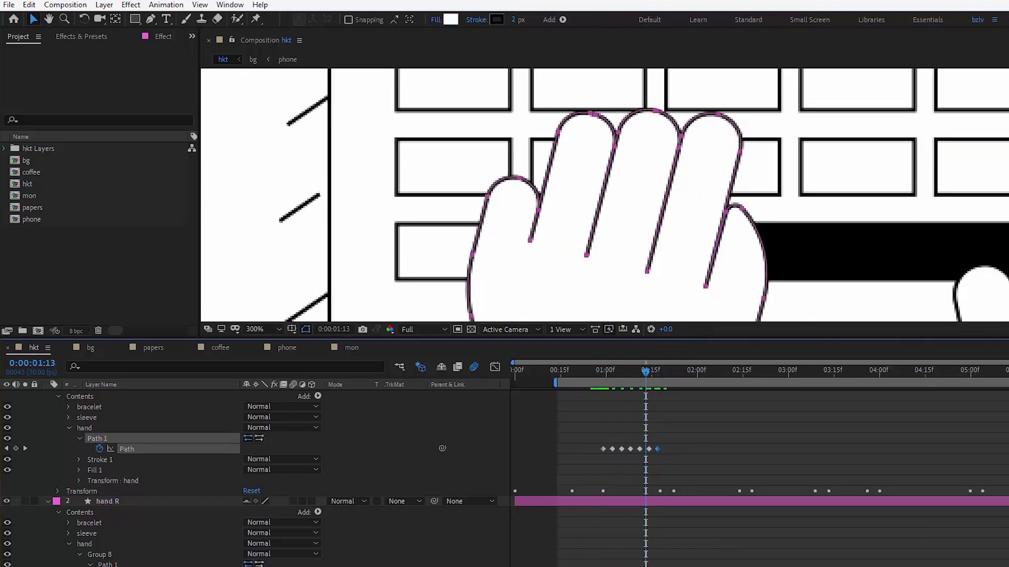
Repeat hand L's set of finger-movement Path keyframes from 0:00:02:00 onward and move further along the timeline to check the typing
left_click_drag(1006, 382, 701, 413)
left_click(584, 372)
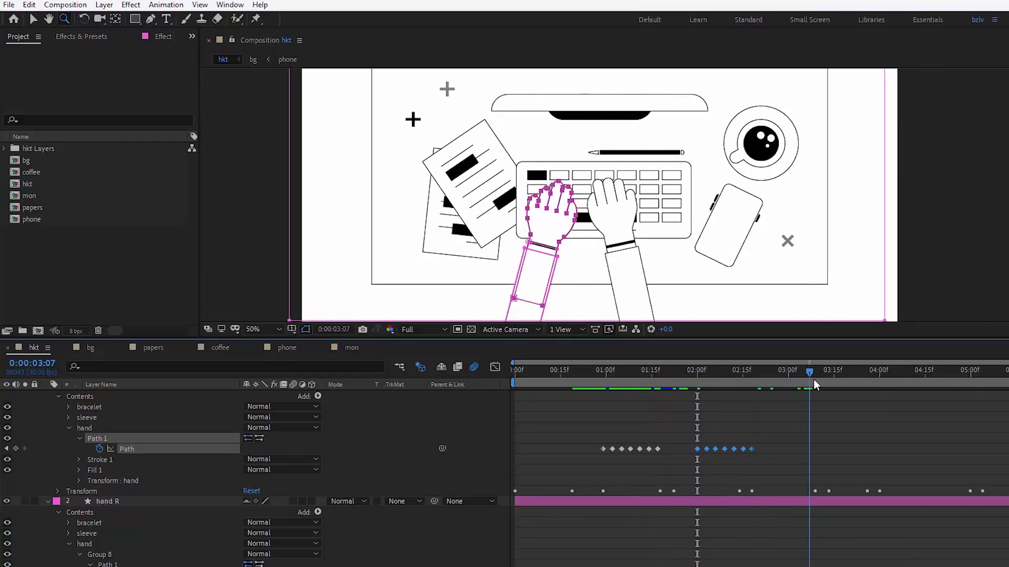
left_click(885, 373)
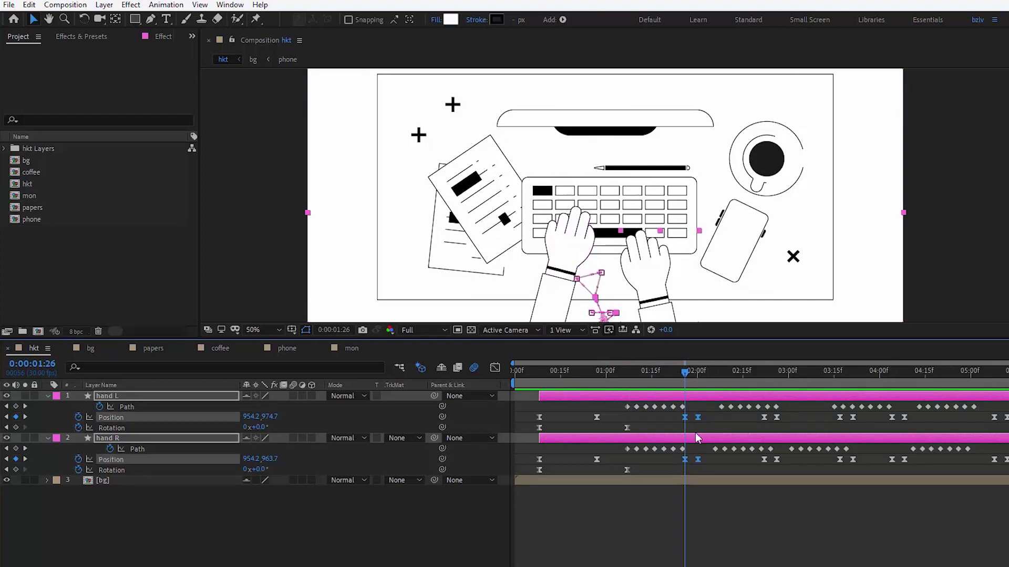